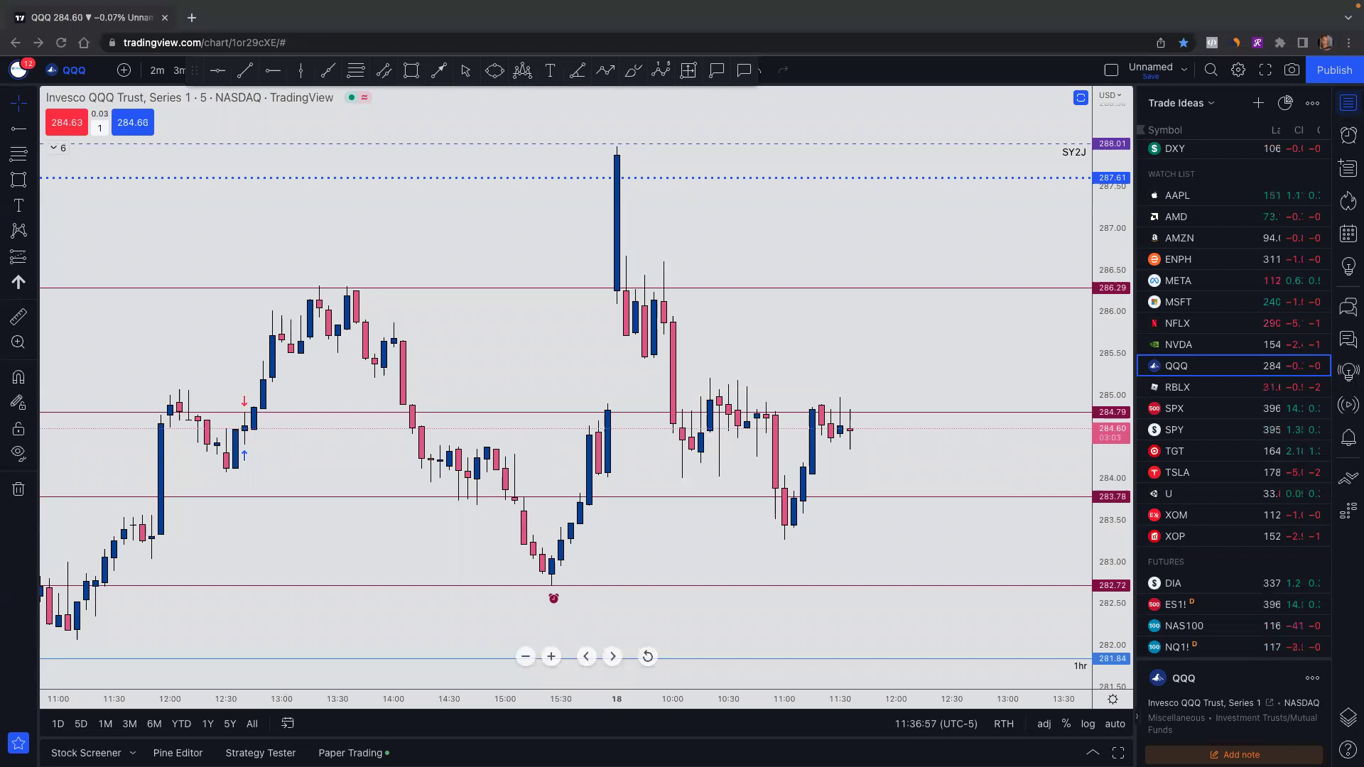
Show the Paper Trading panel below the QQQ chart and hide the watchlist
left_click(351, 753)
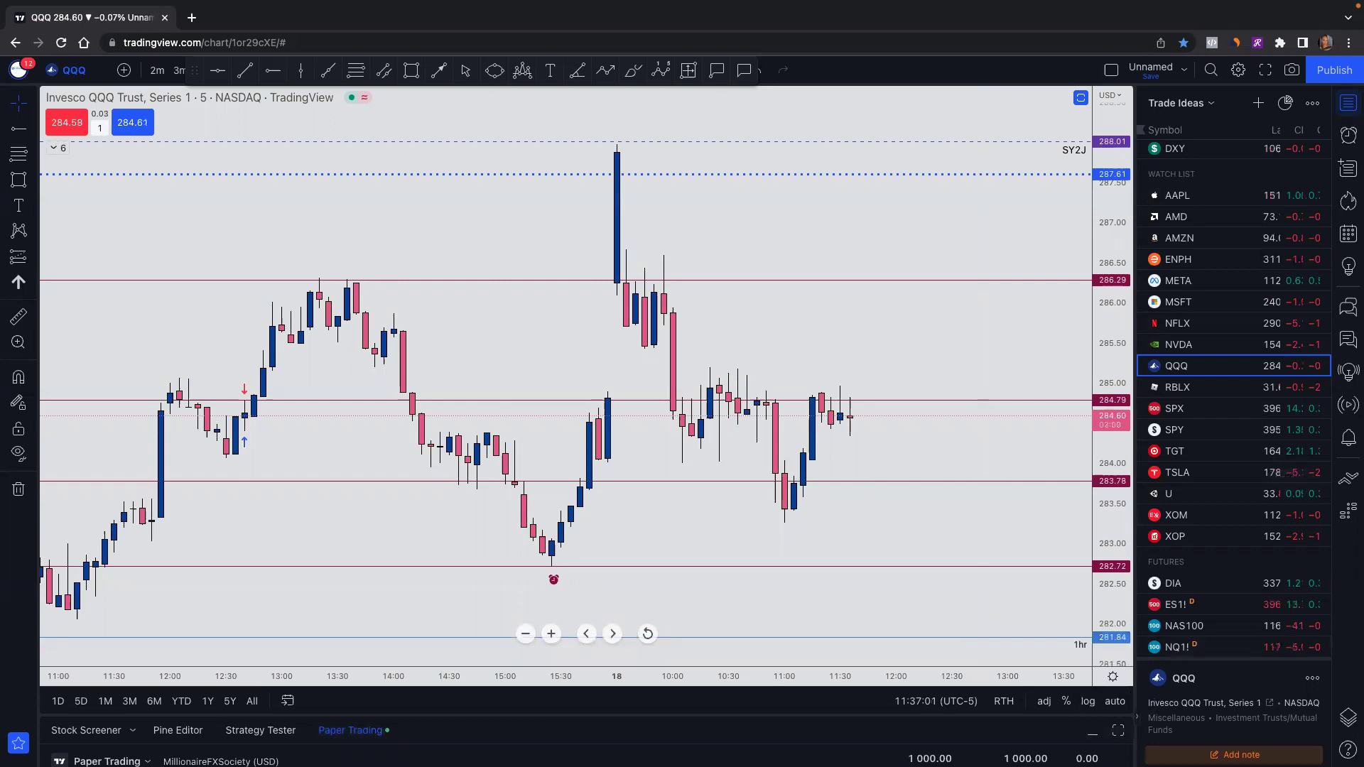
left_click(1347, 103)
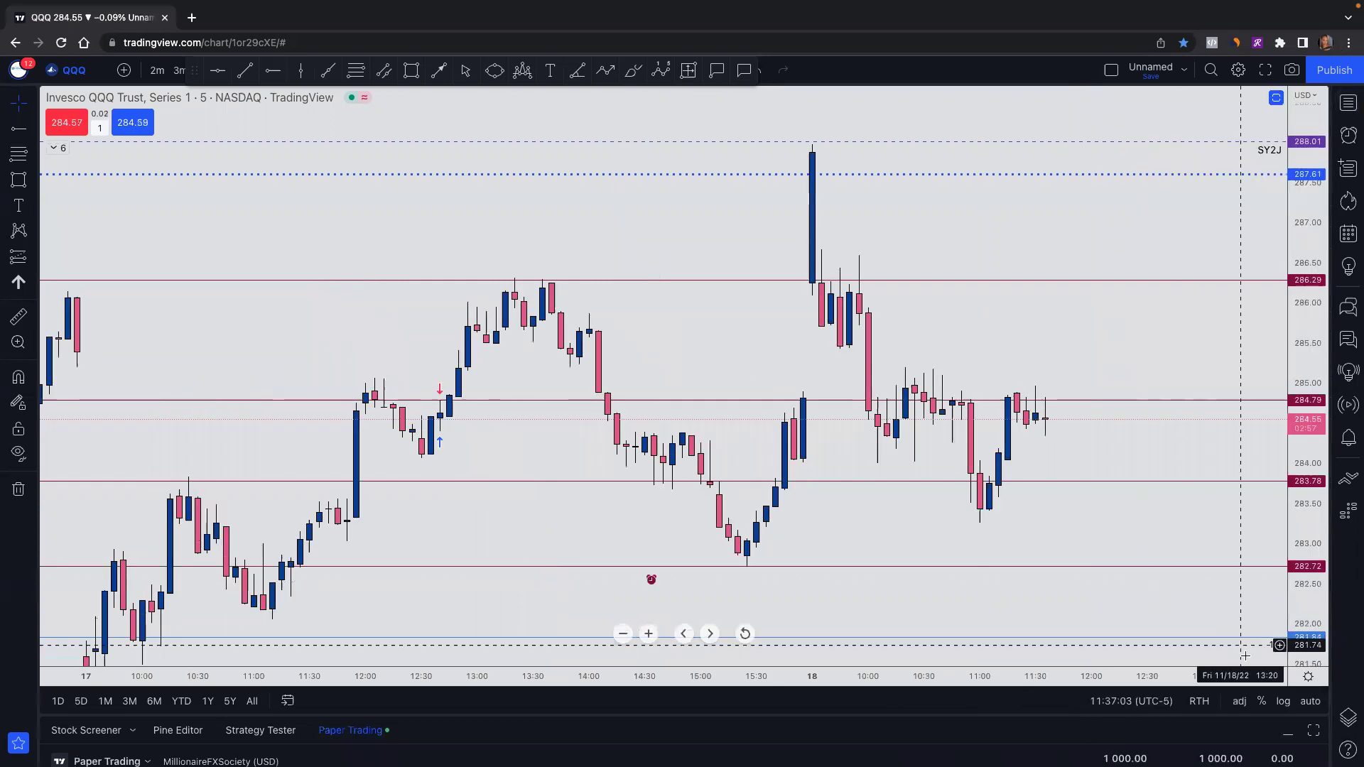
Maximize the paper trading panel and cancel an account reset, keeping the 1 000.00 USD balance
left_click(1313, 732)
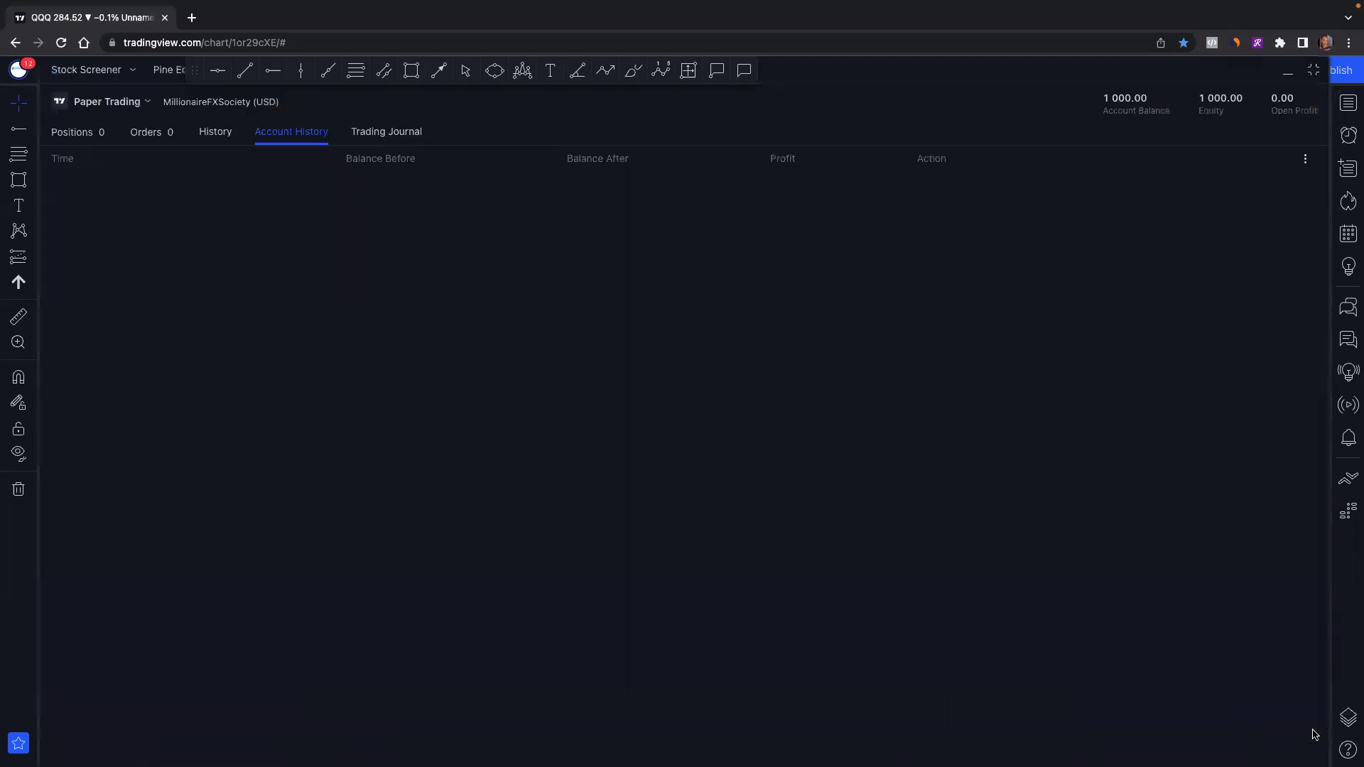
left_click(81, 106)
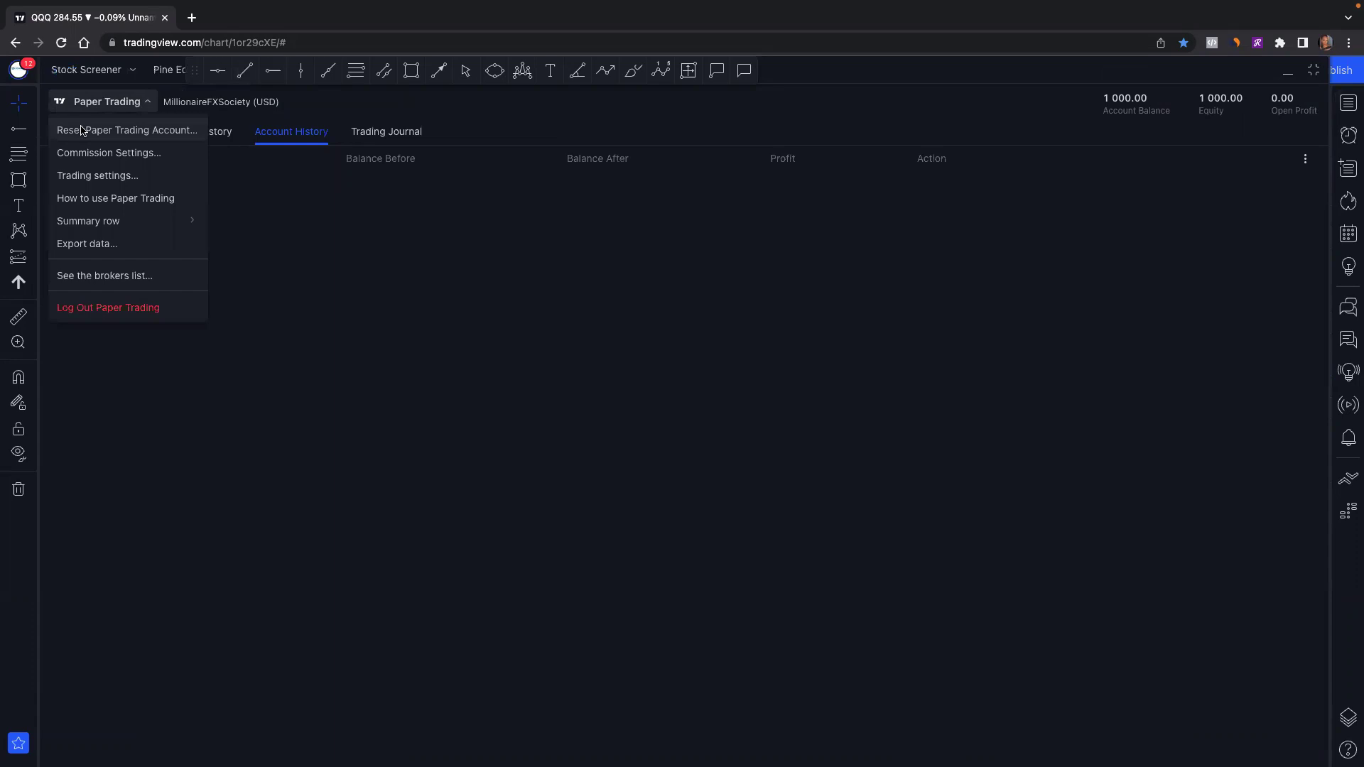
left_click(81, 130)
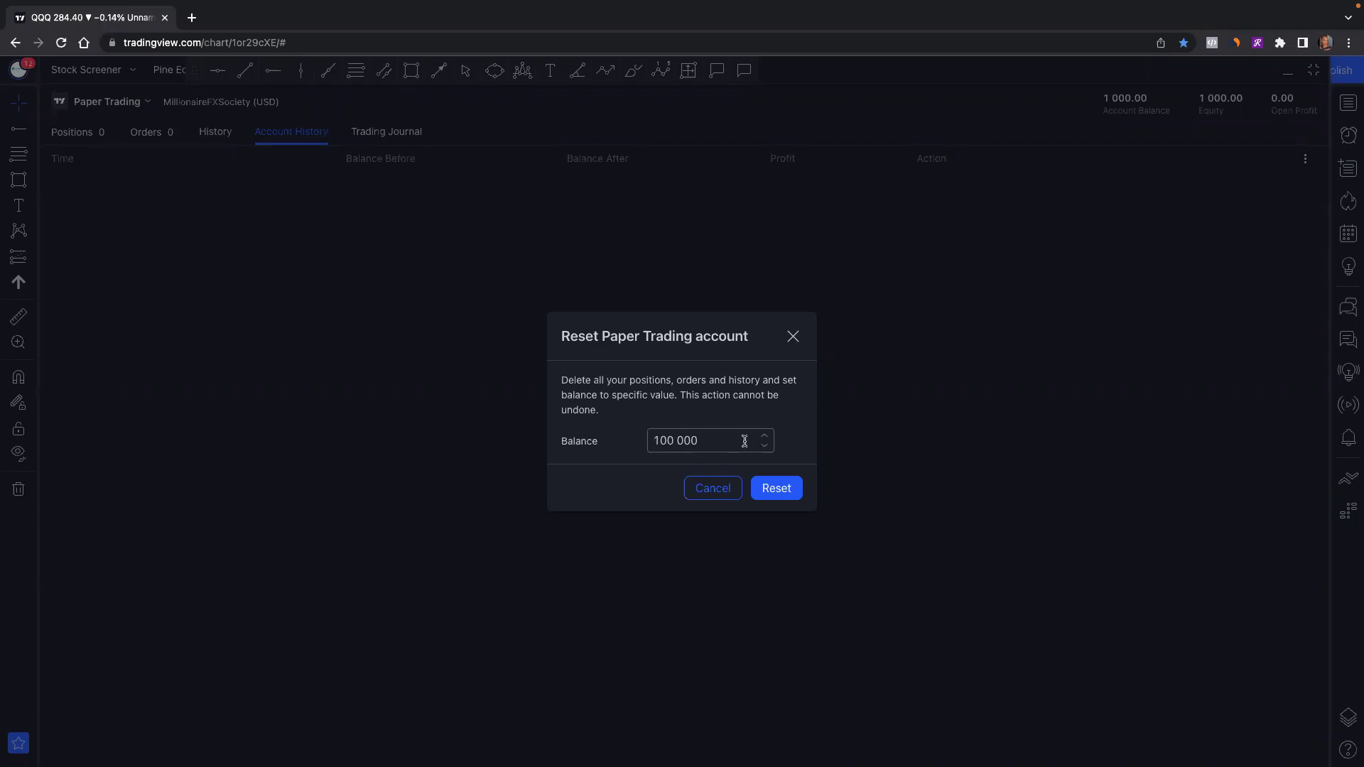
left_click(793, 335)
left_click(86, 103)
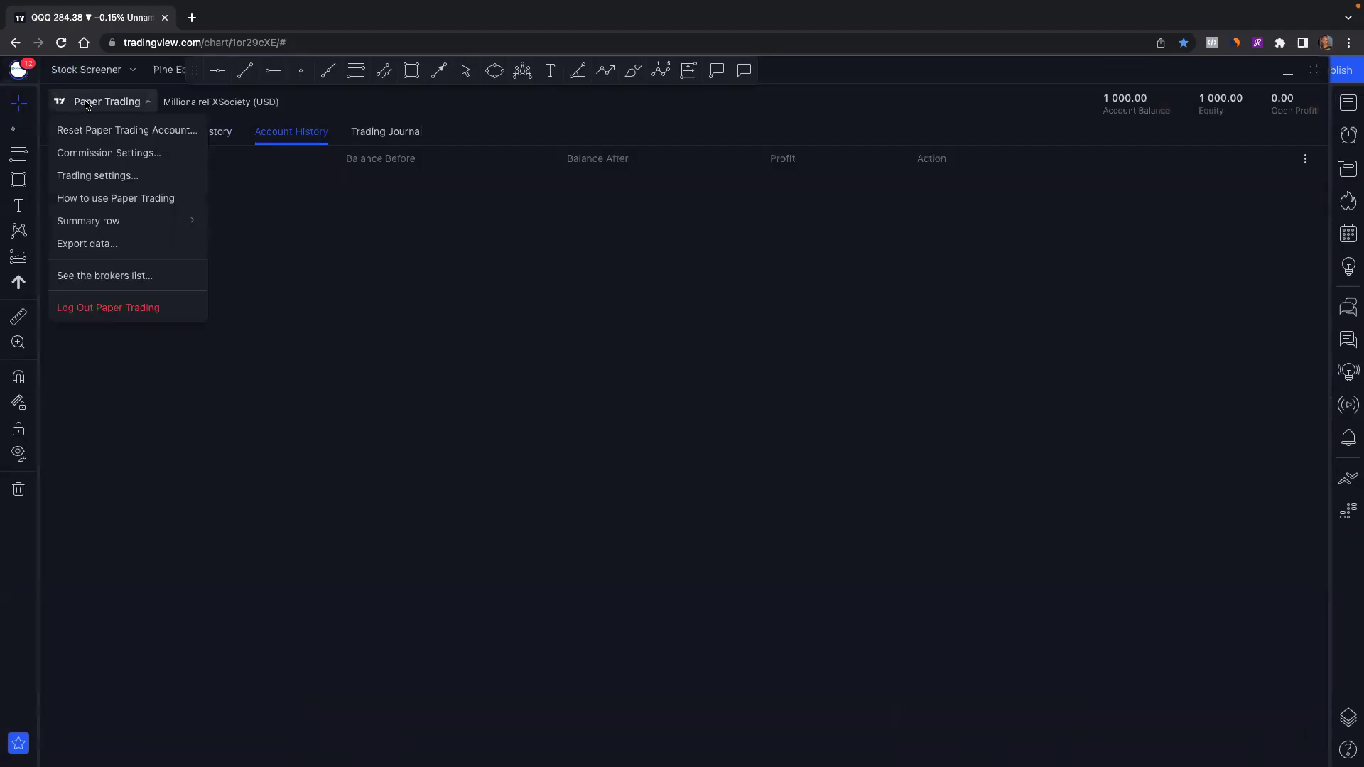
Accept the Trading settings unchanged, then display the brokers list from the Paper Trading menu
left_click(92, 175)
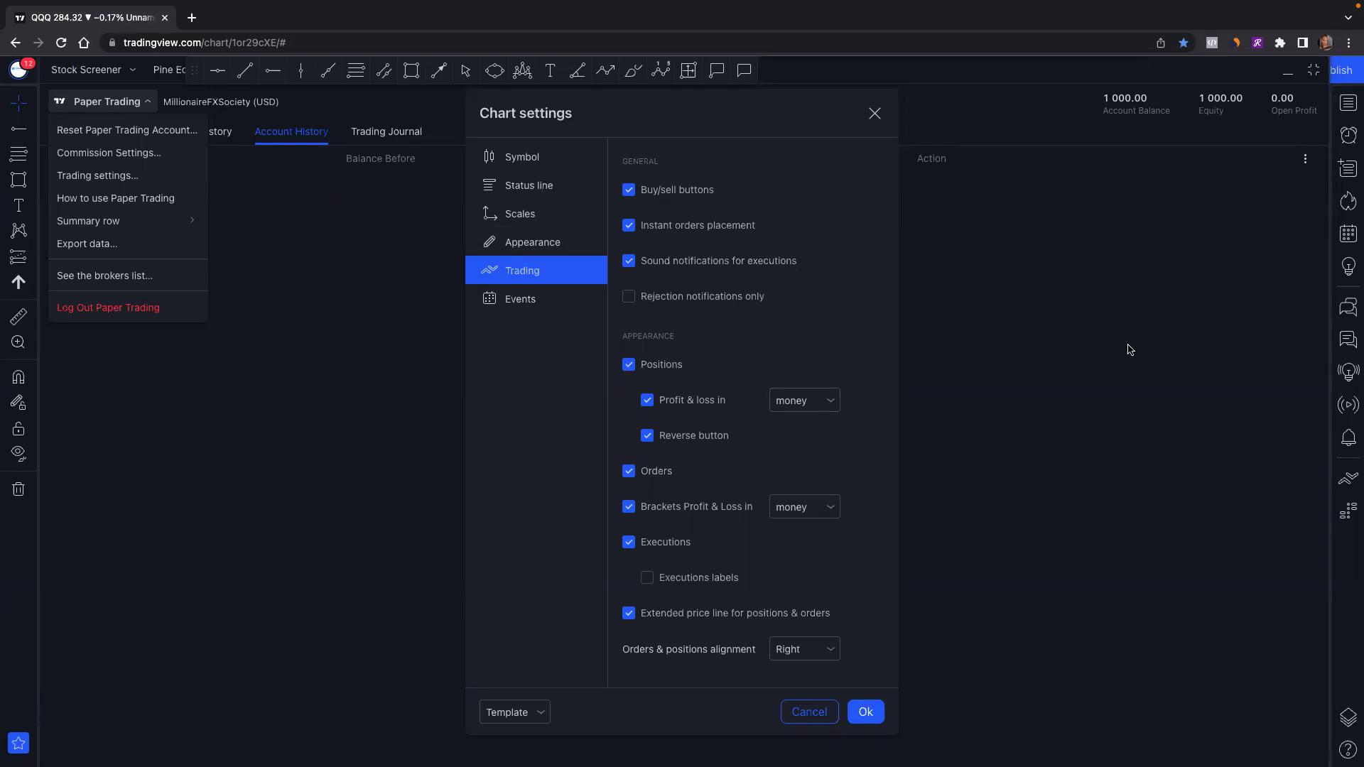
left_click(859, 712)
left_click(107, 101)
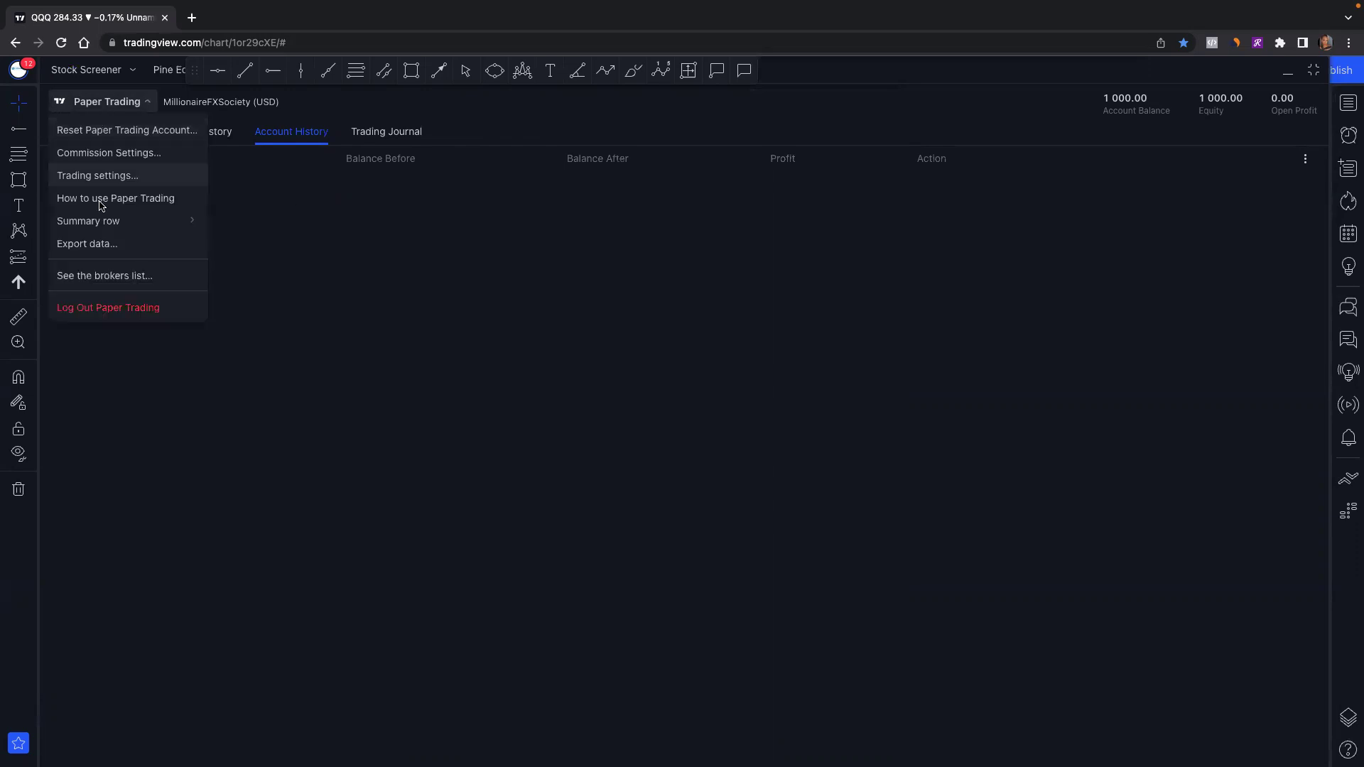
mouse_move(111, 223)
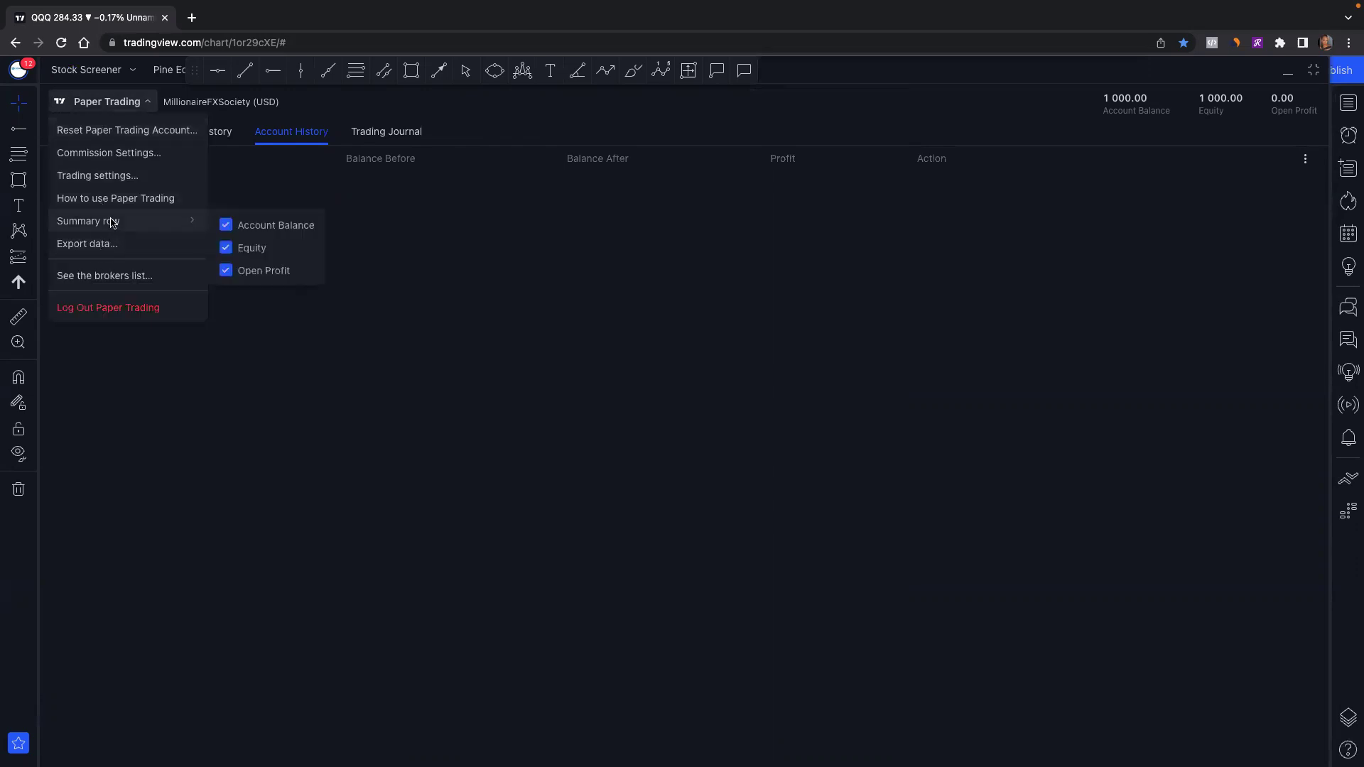
left_click(103, 276)
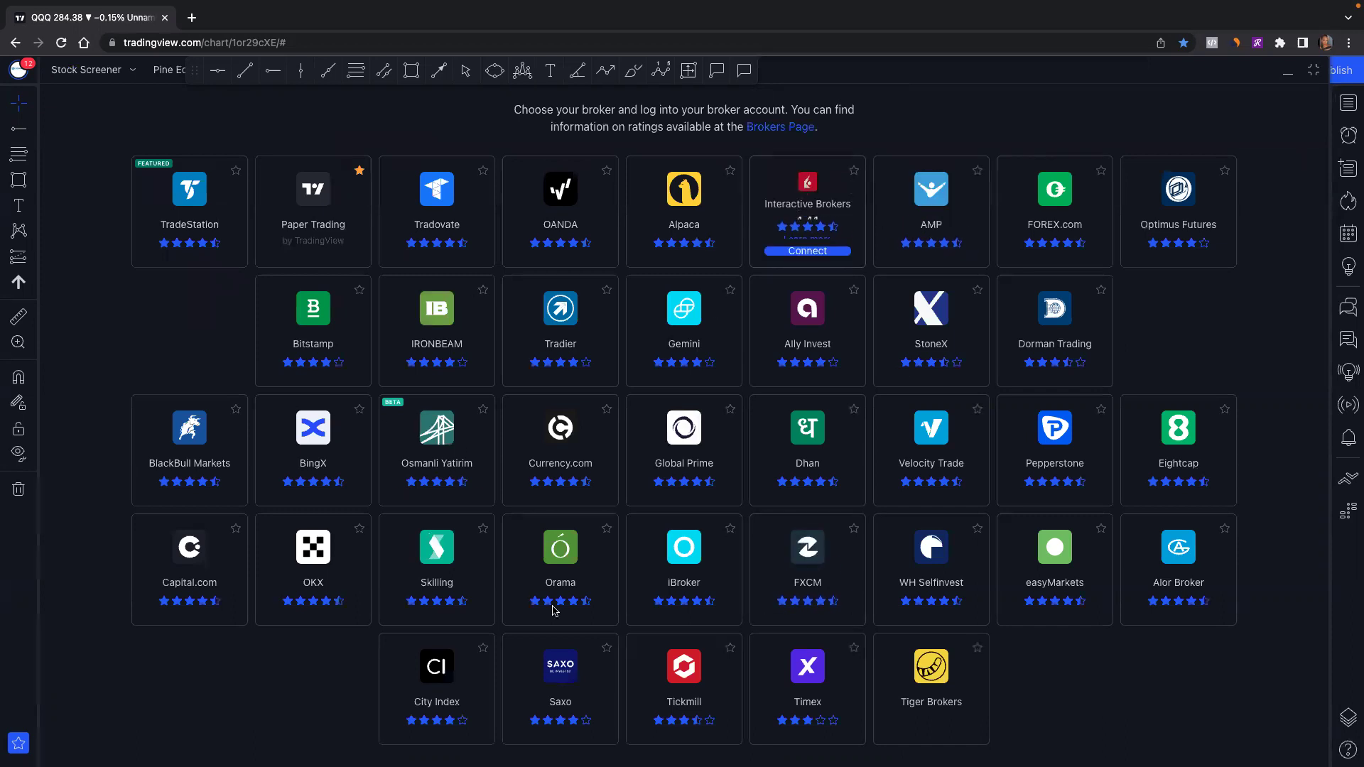
Connect the Paper Trading broker from the brokers grid, returning to 0 positions
mouse_move(654, 472)
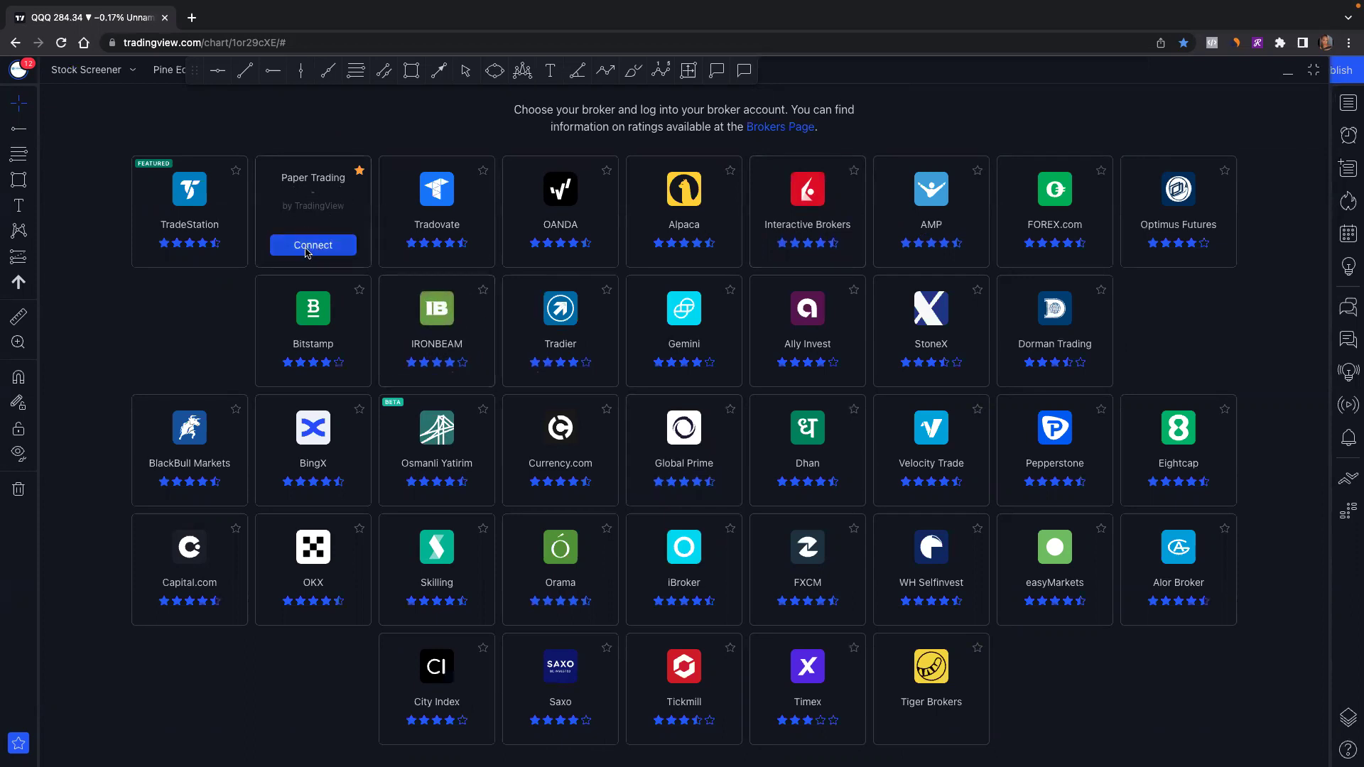
left_click(307, 250)
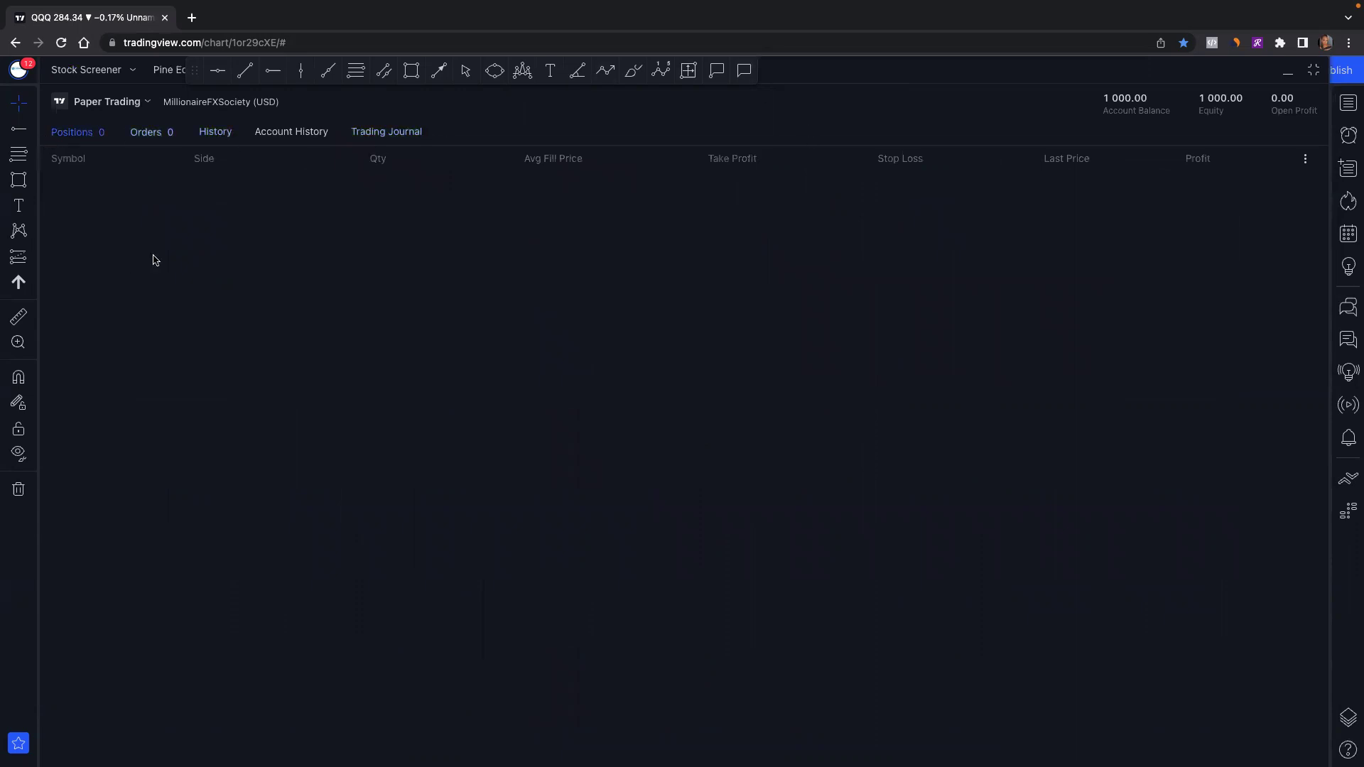
Check the Orders, History, Account History and Trading Journal tabs, then collapse the panel
left_click(168, 134)
left_click(210, 134)
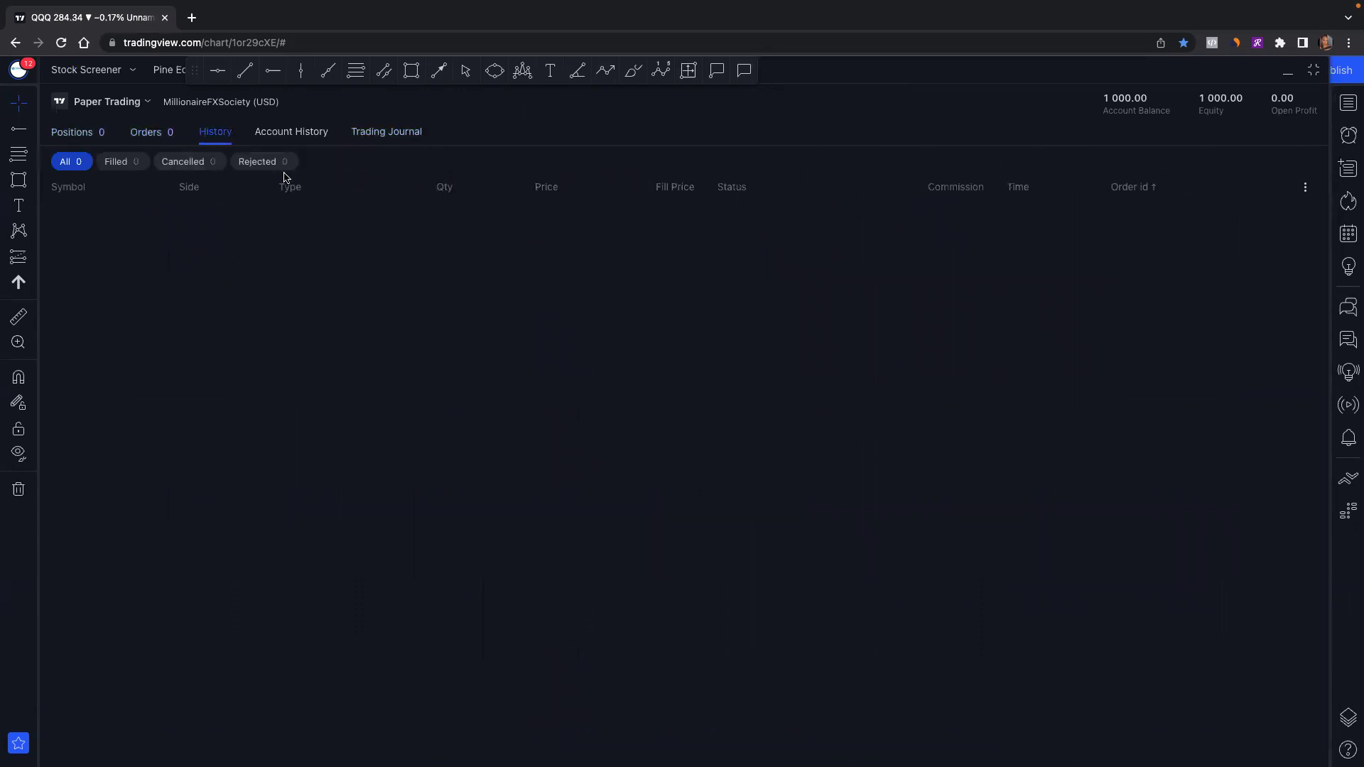
left_click(293, 133)
left_click(369, 133)
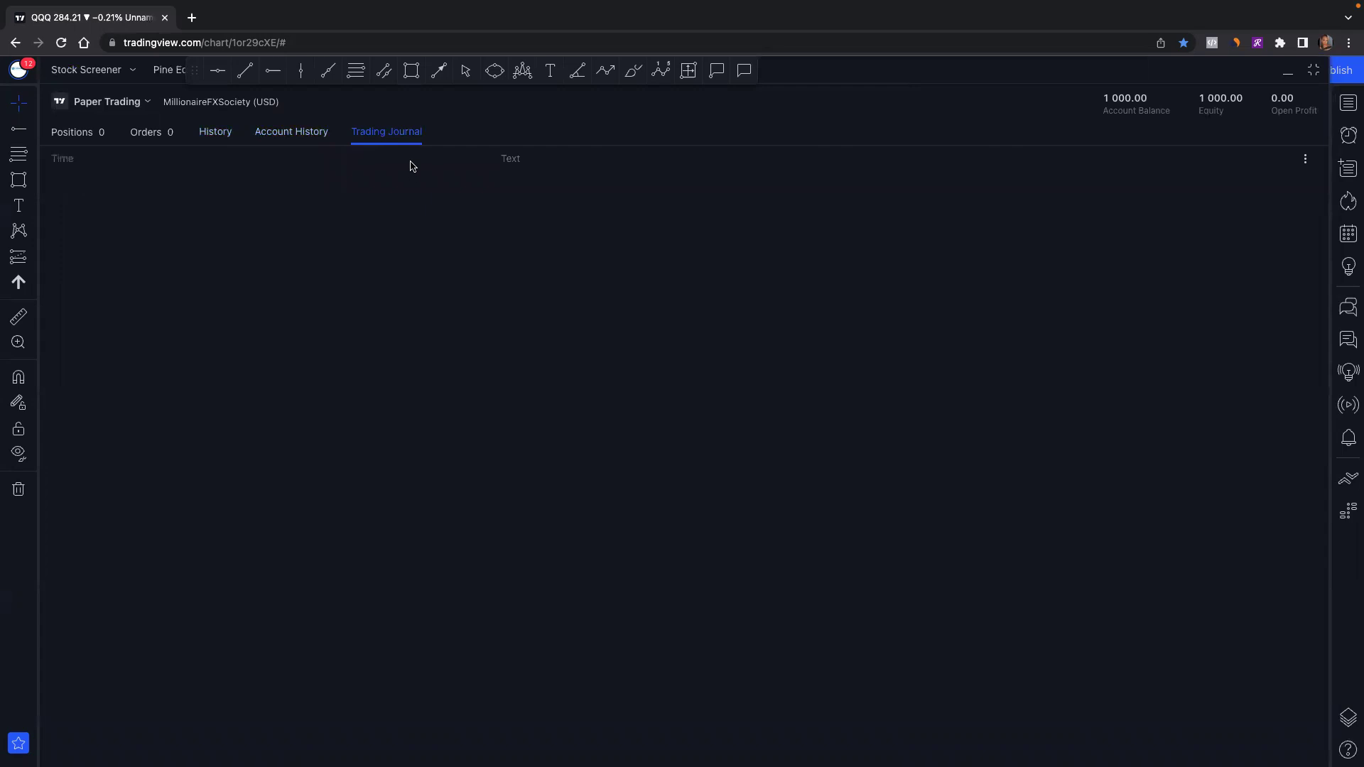
left_click(1288, 78)
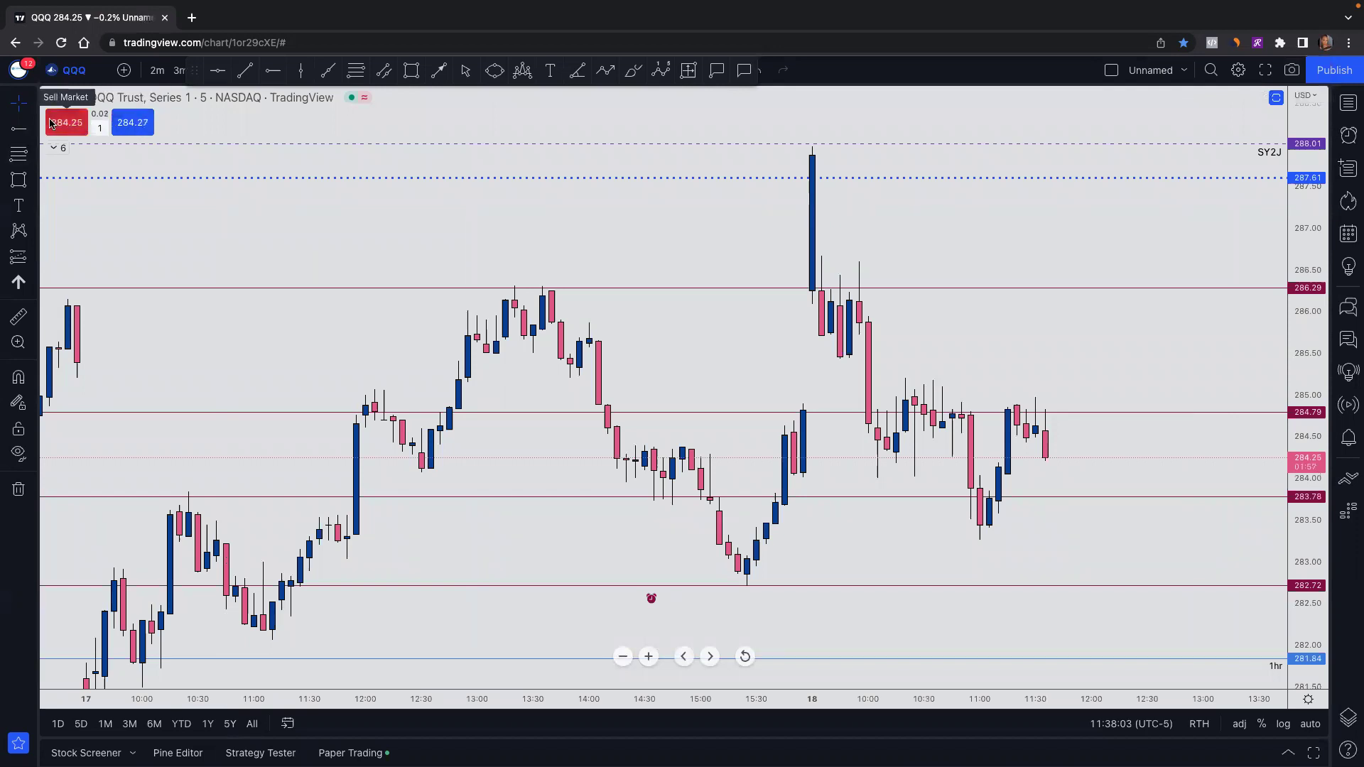
Bring up the QQQ order ticket, showing a 1-unit Limit order at 284.18
left_click(100, 130)
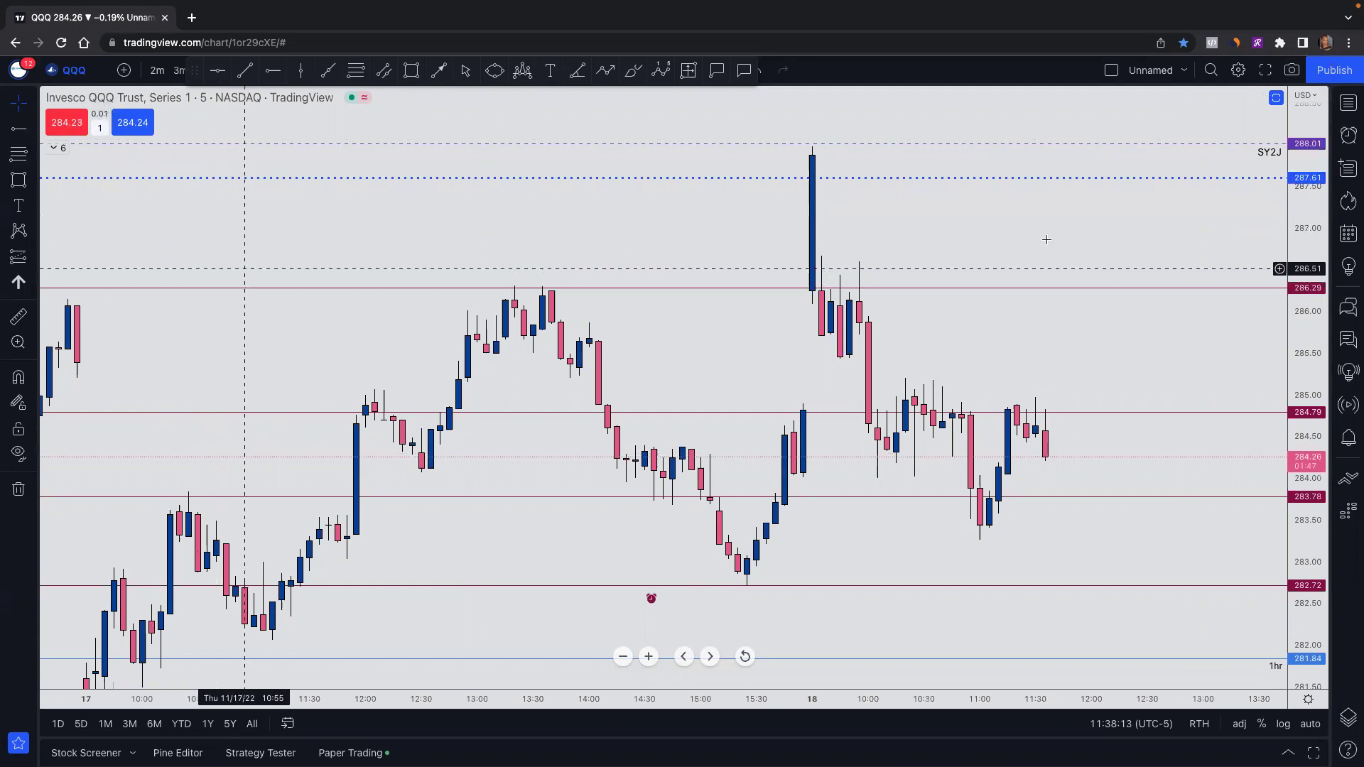
left_click(1351, 483)
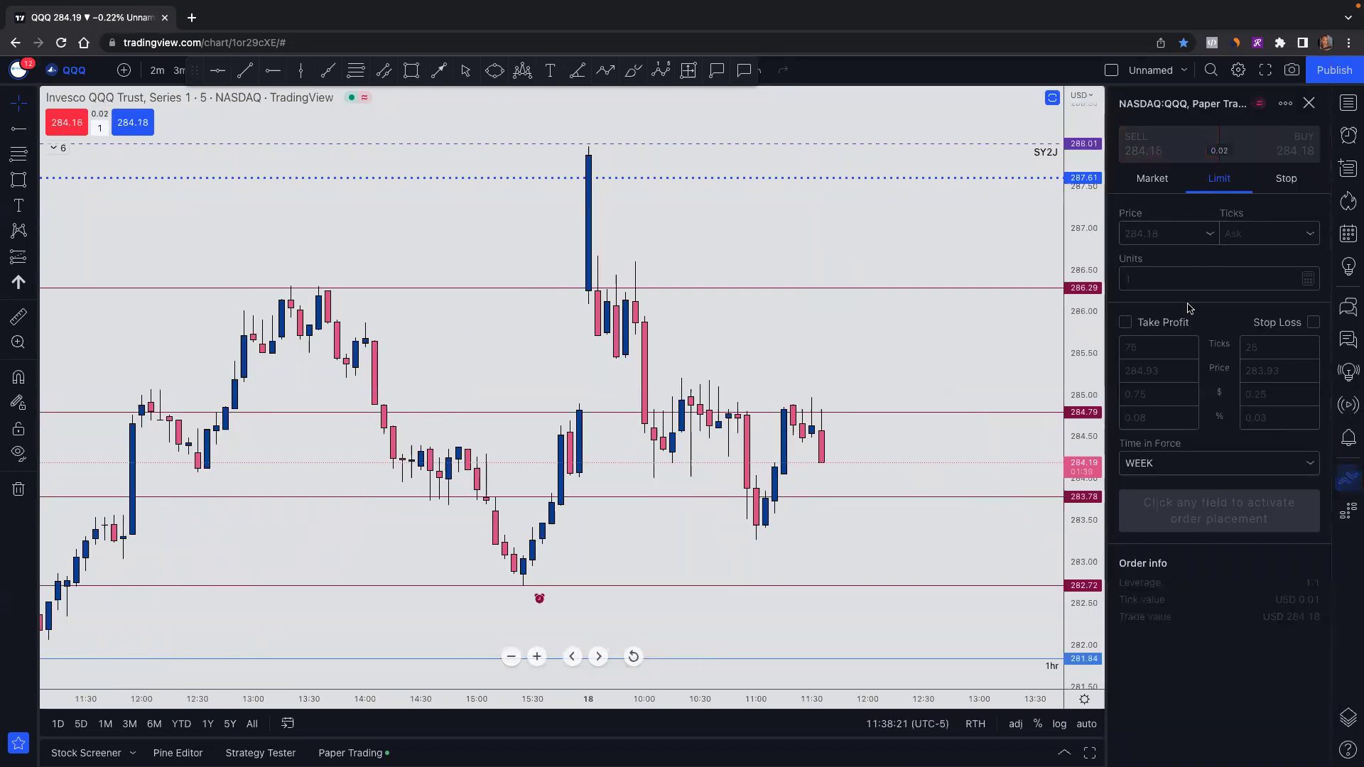
Try take-profit and stop-loss brackets on a QQQ market order, then close the ticket unplaced
left_click(1158, 185)
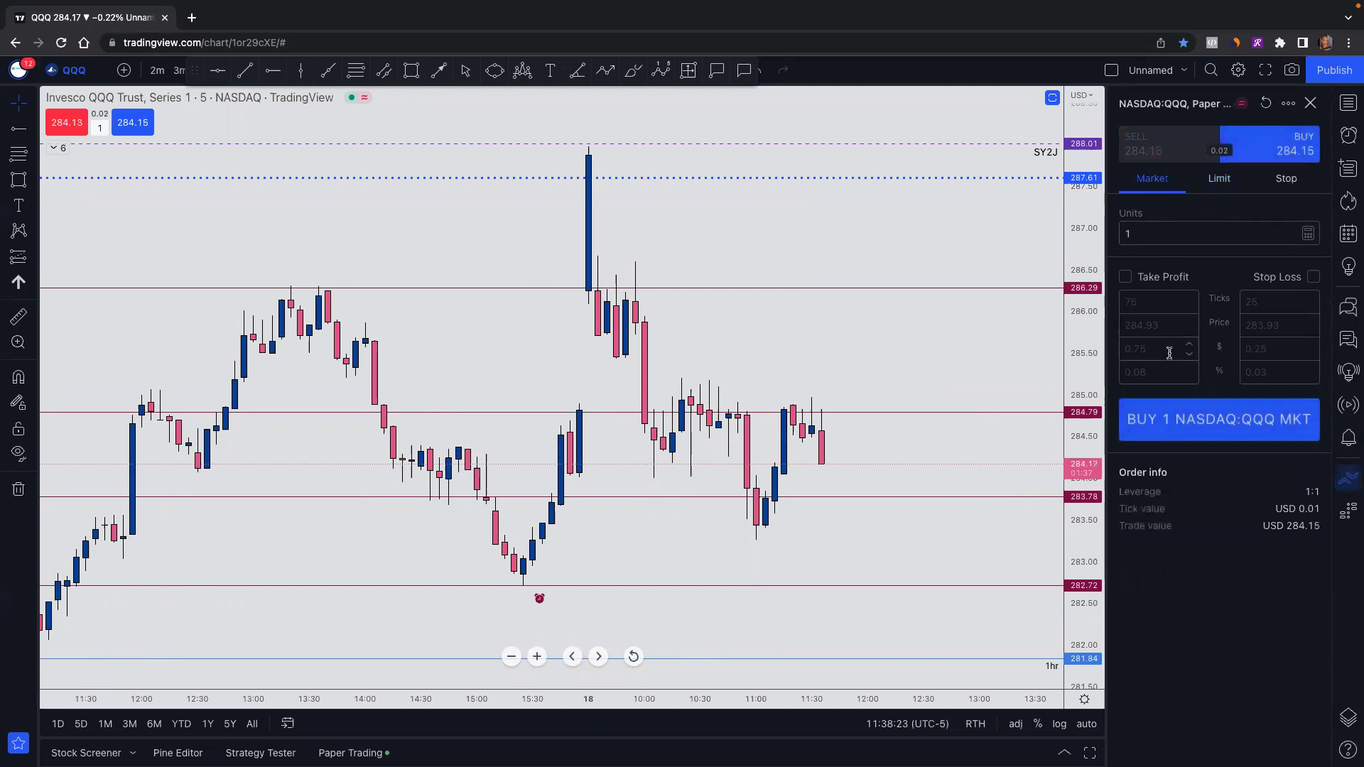
left_click(1125, 276)
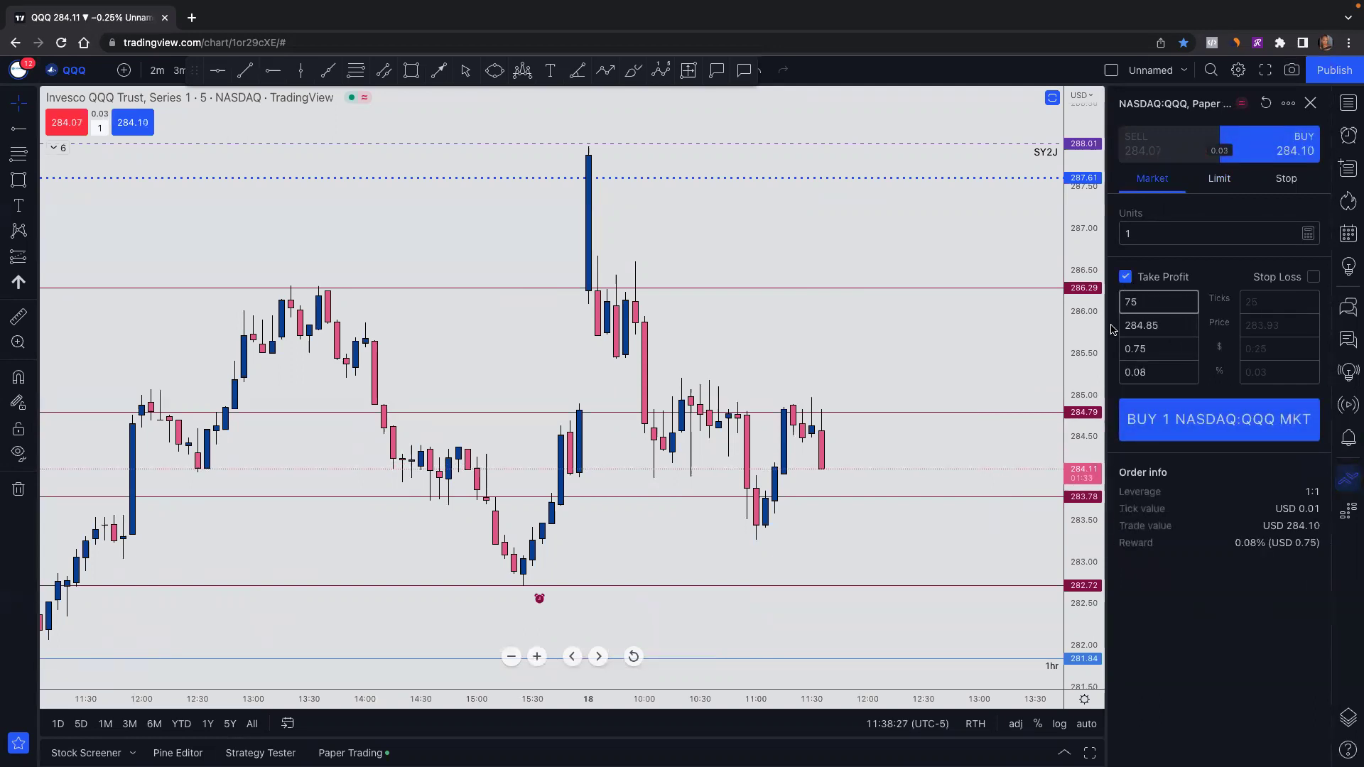
left_click(1313, 276)
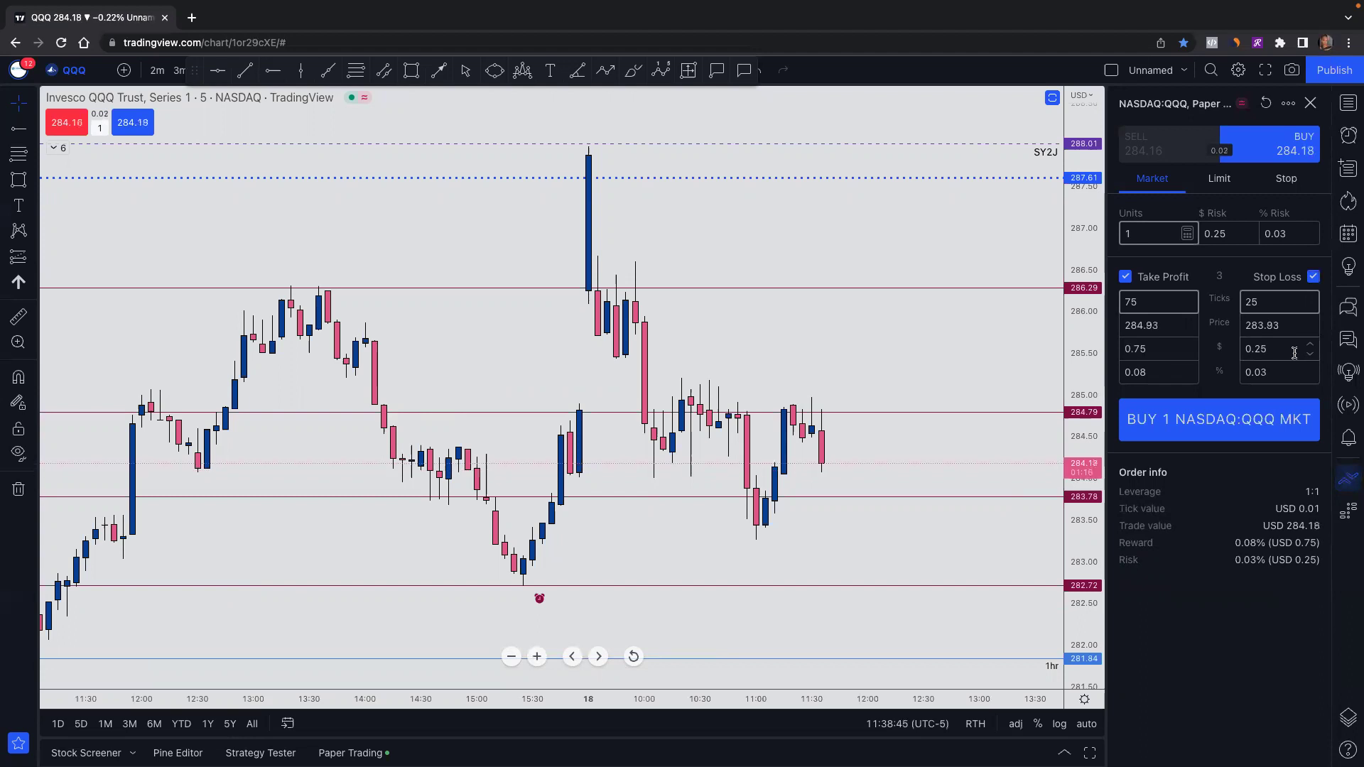
left_click(1285, 346)
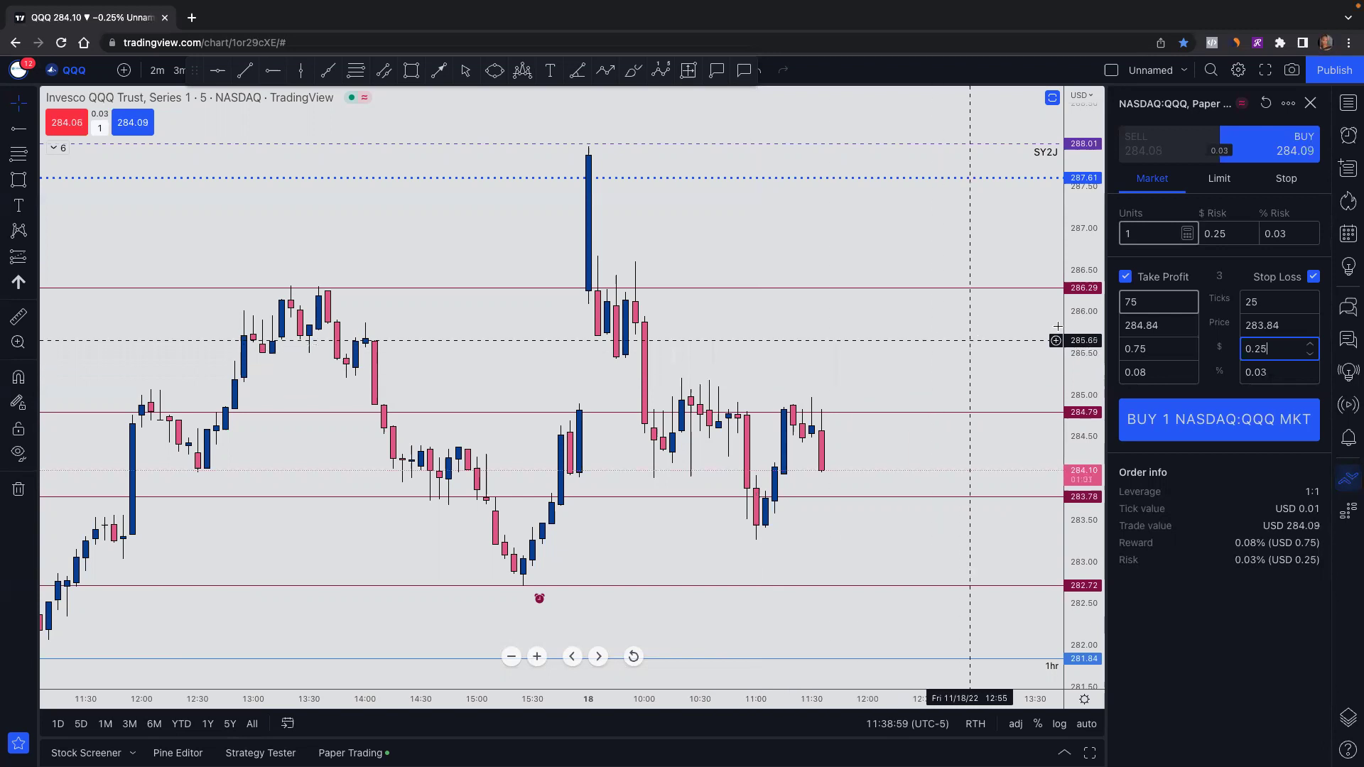
left_click(1128, 277)
left_click(1311, 103)
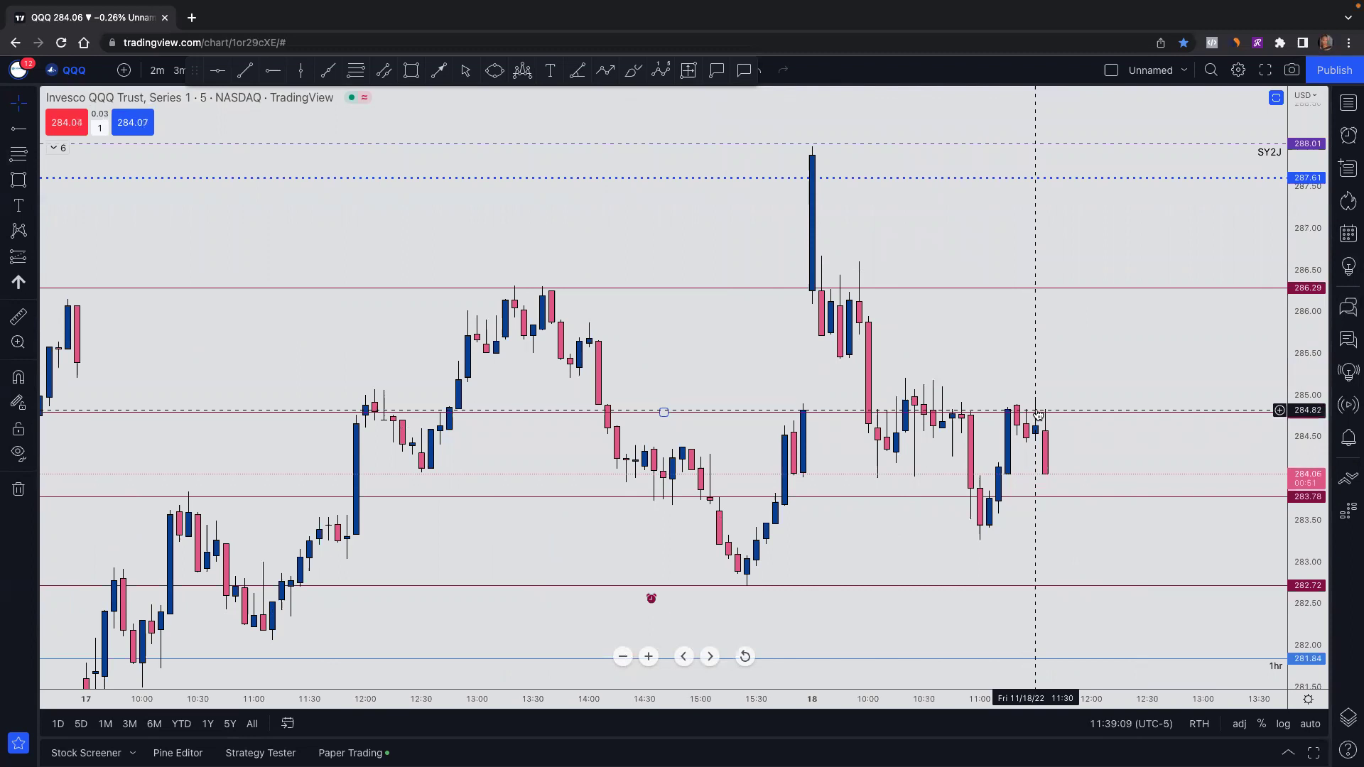
Sell 1 QQQ at market (filled 284.03) and open the position's Protect Position panel
left_click(58, 127)
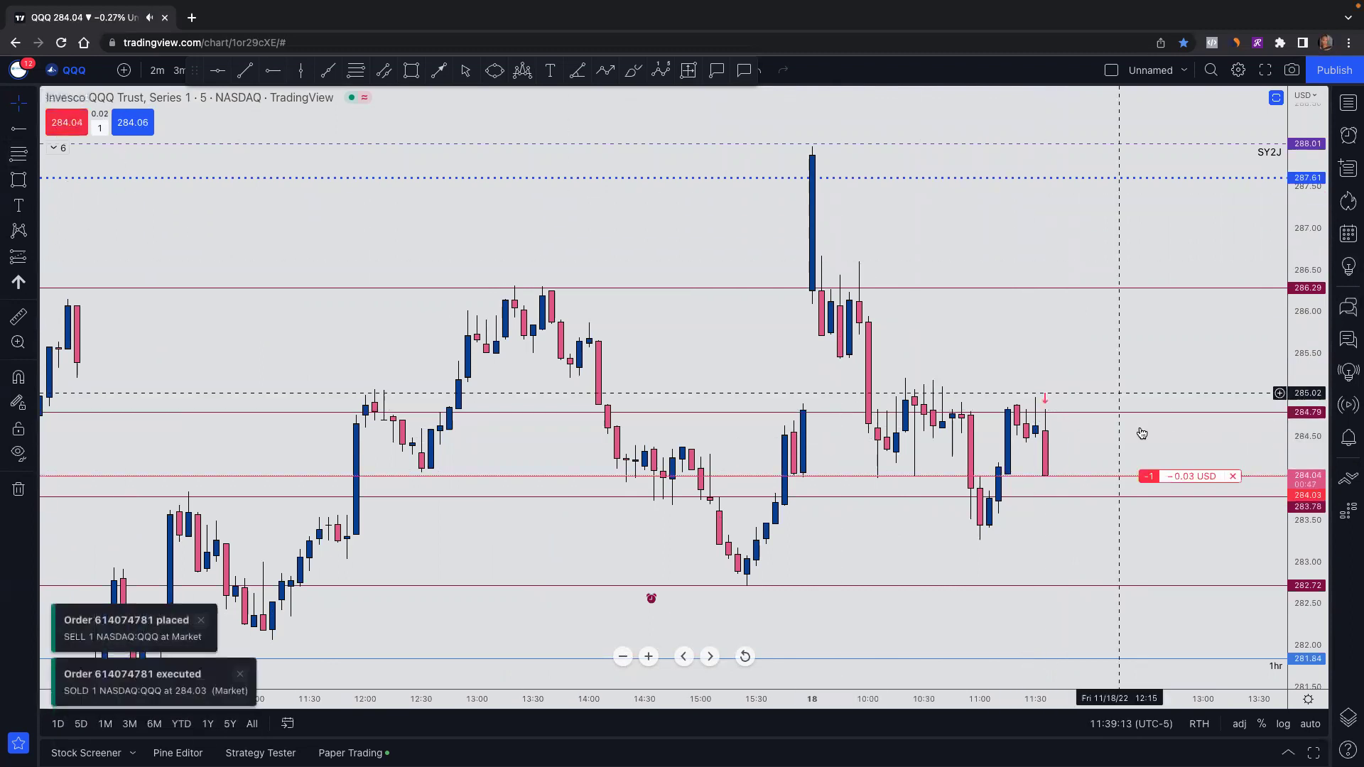
mouse_move(1144, 479)
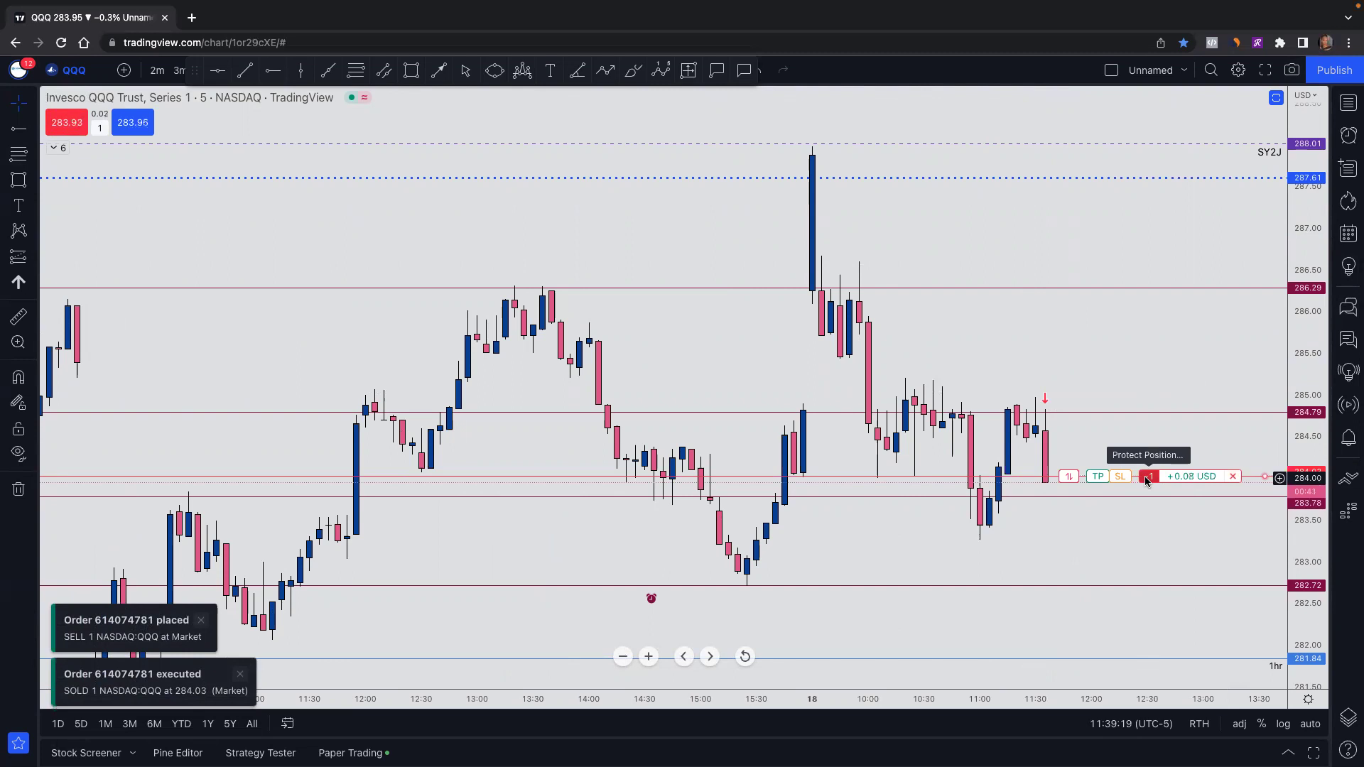
left_click(1145, 477)
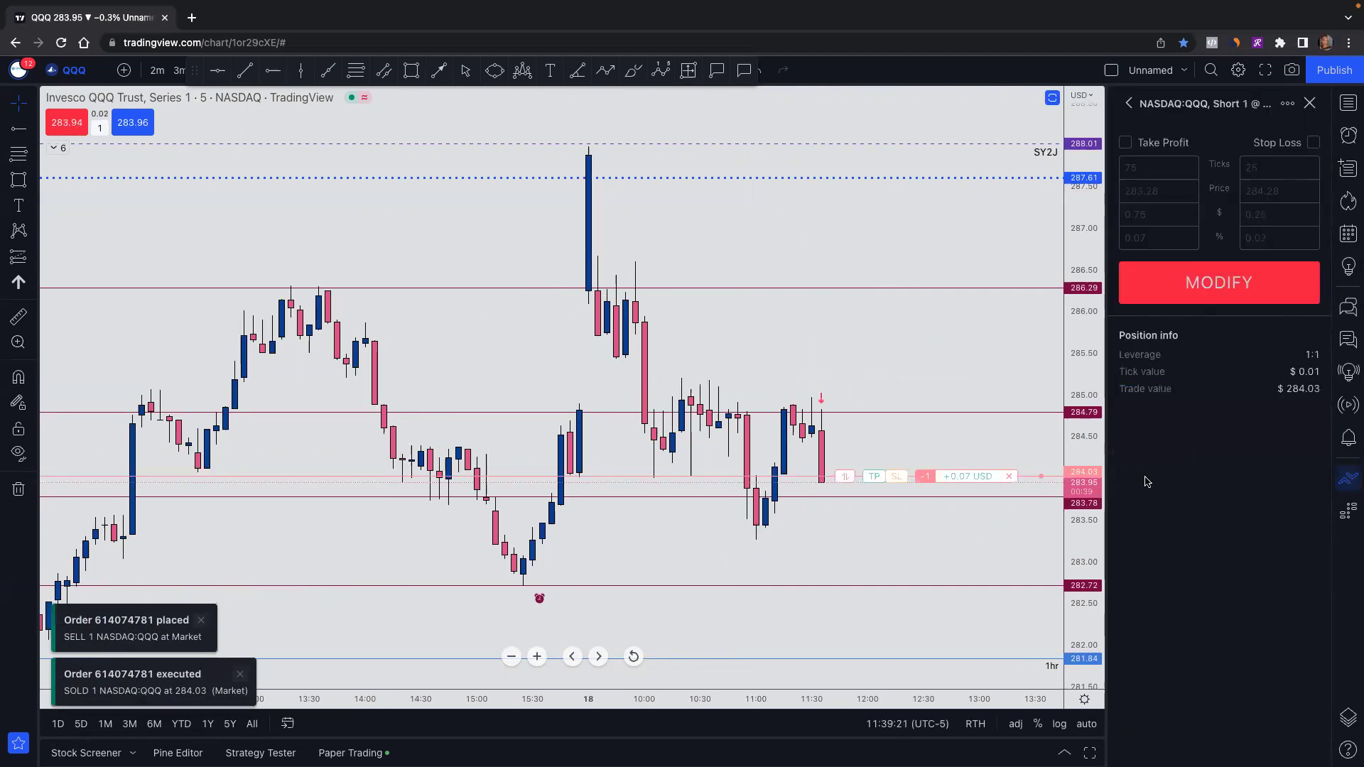
Enable a take-profit on the QQQ short at price 283.44
left_click(1127, 143)
left_click(1158, 167)
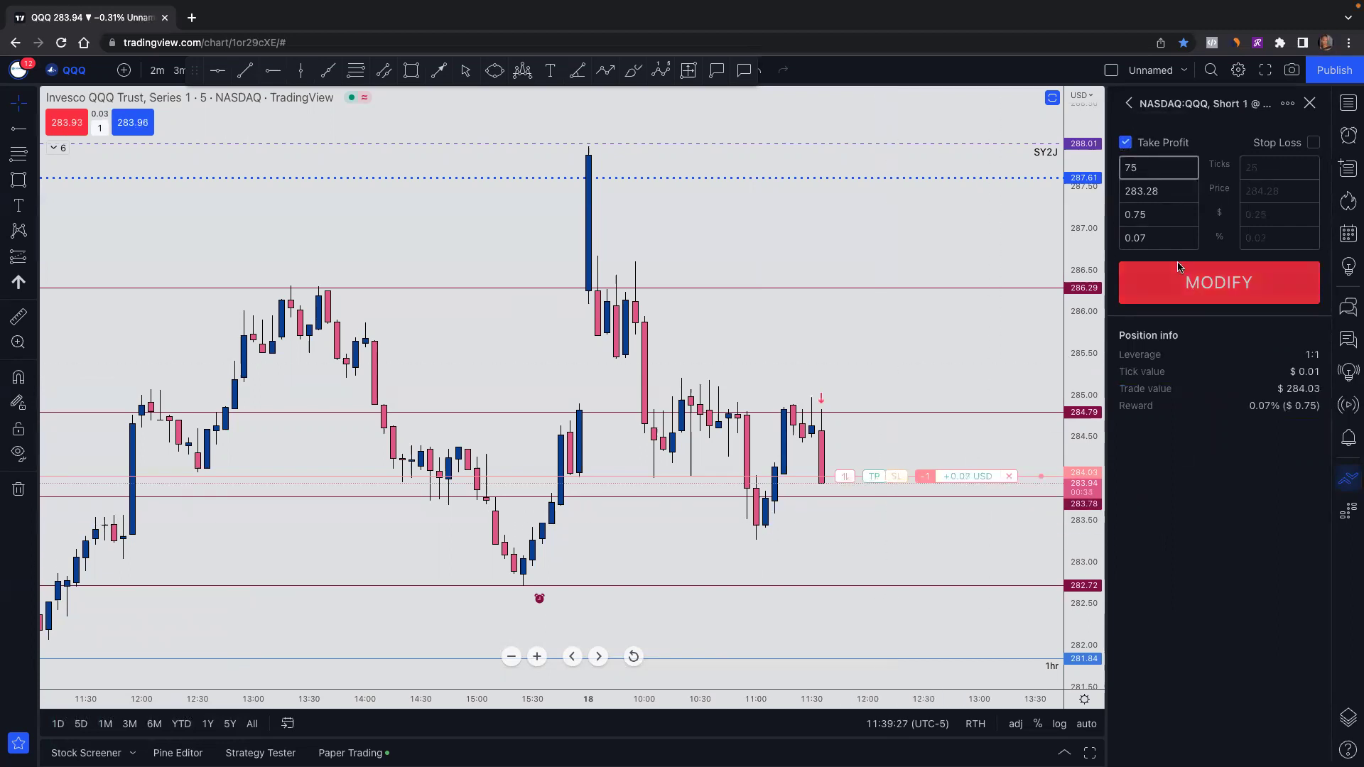
left_click(1169, 191)
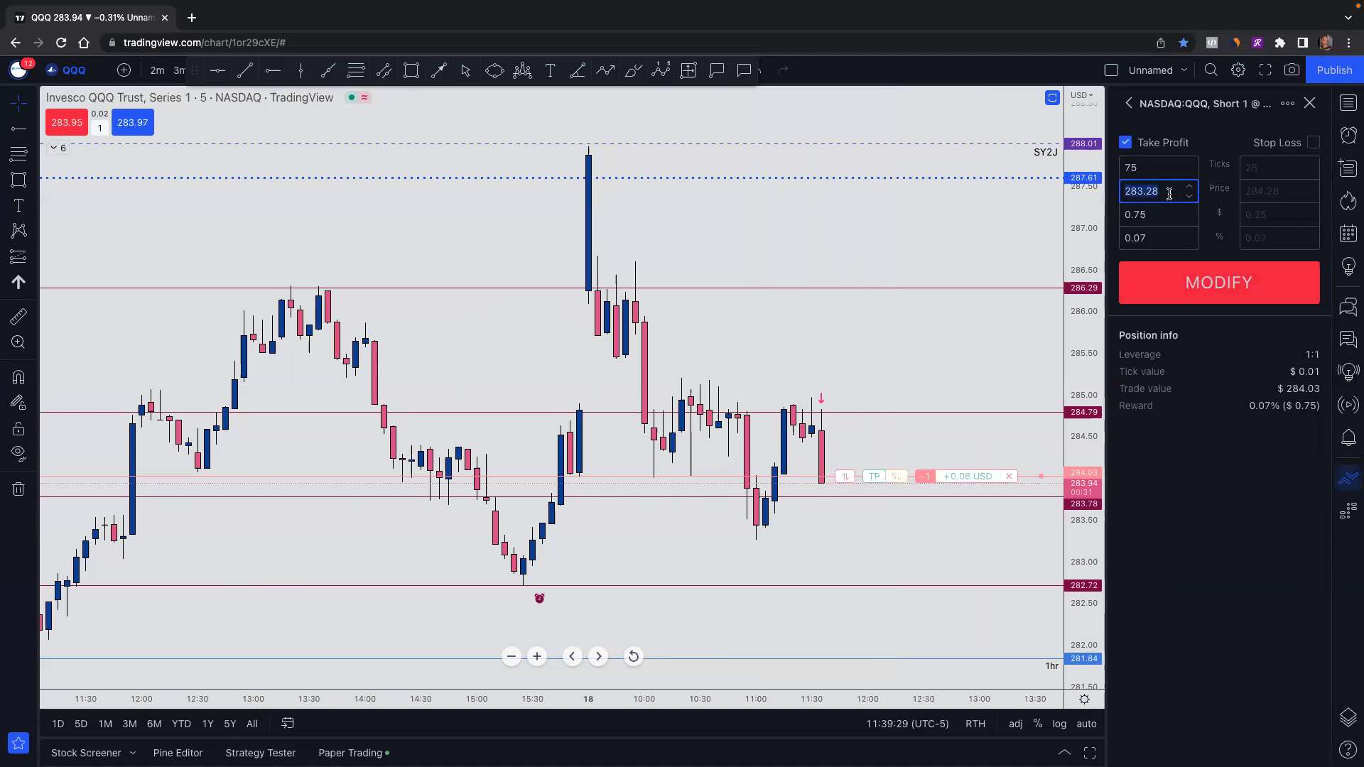
type("283.")
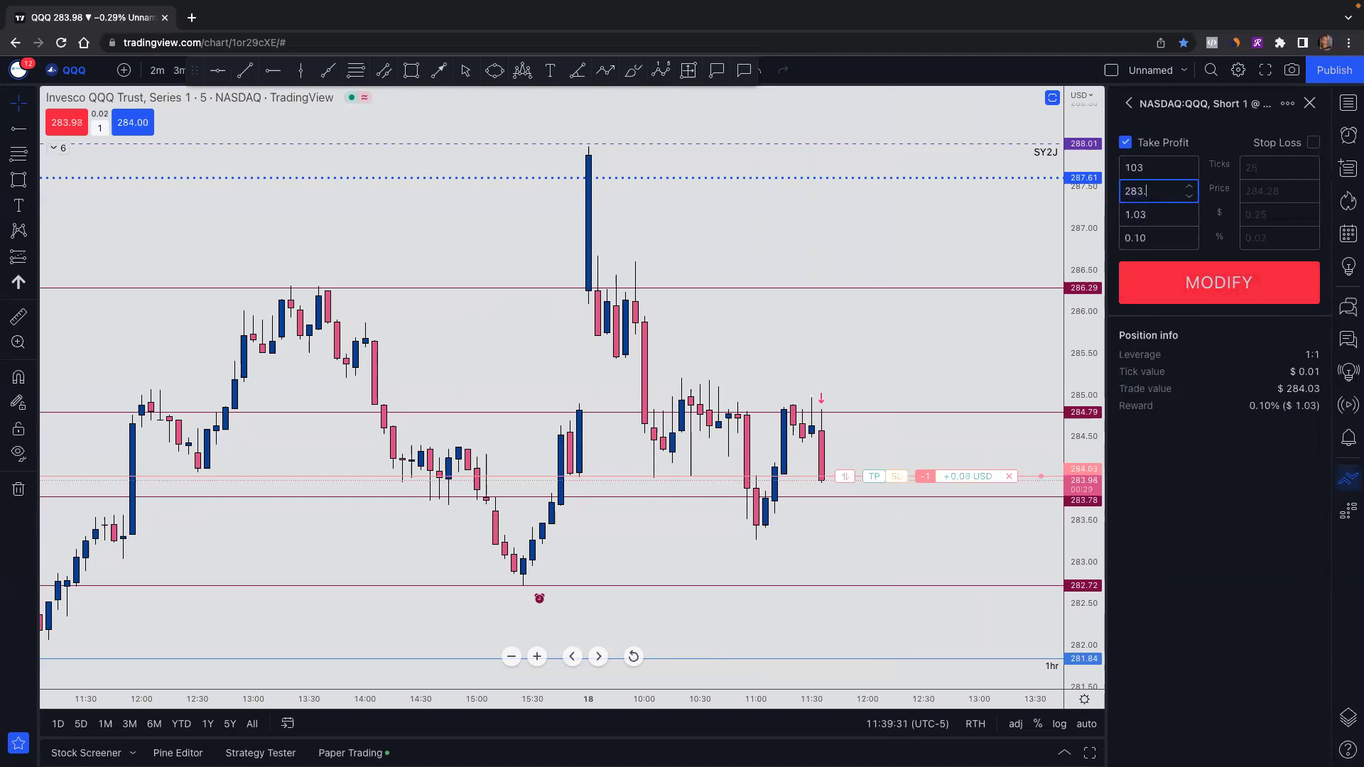
type("44")
Add a stop-loss at 284.33 on a 3-minute chart and apply the modified brackets
left_click(1277, 143)
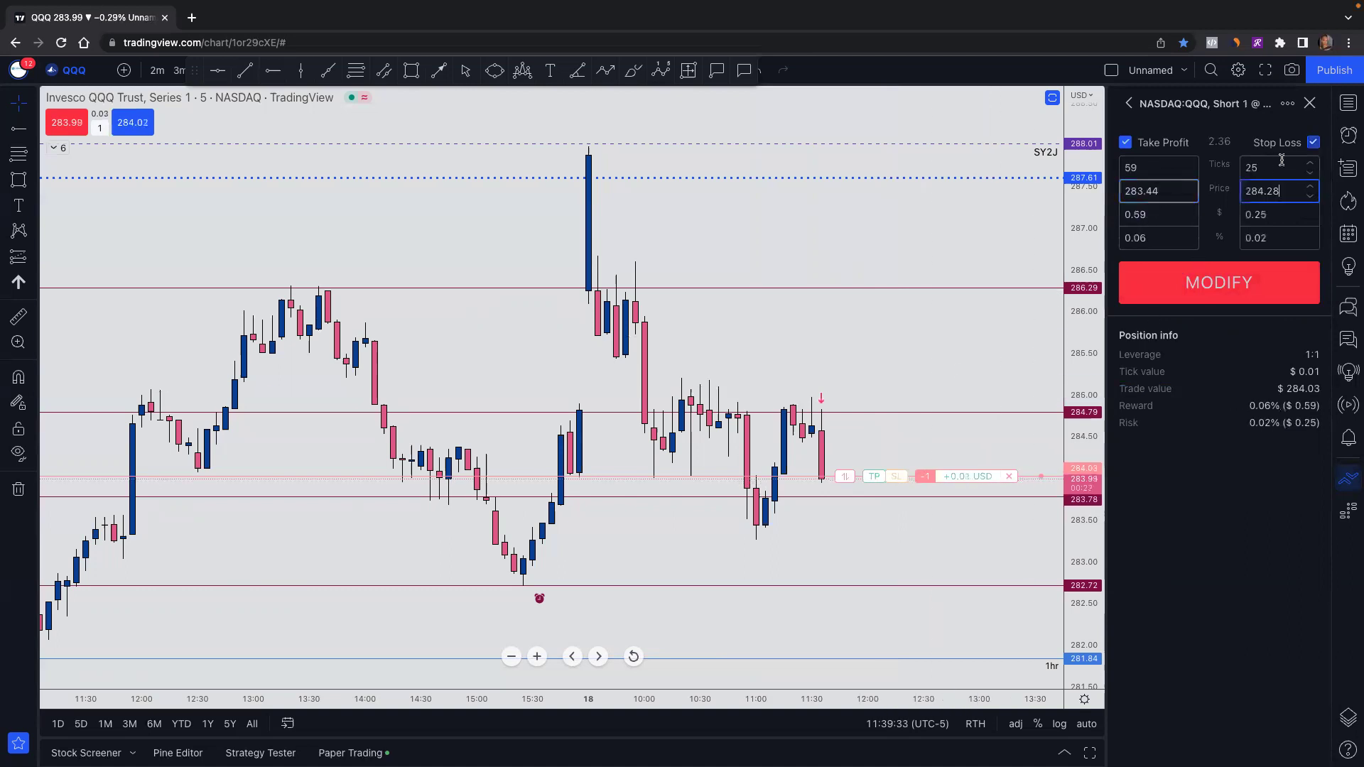
left_click(178, 71)
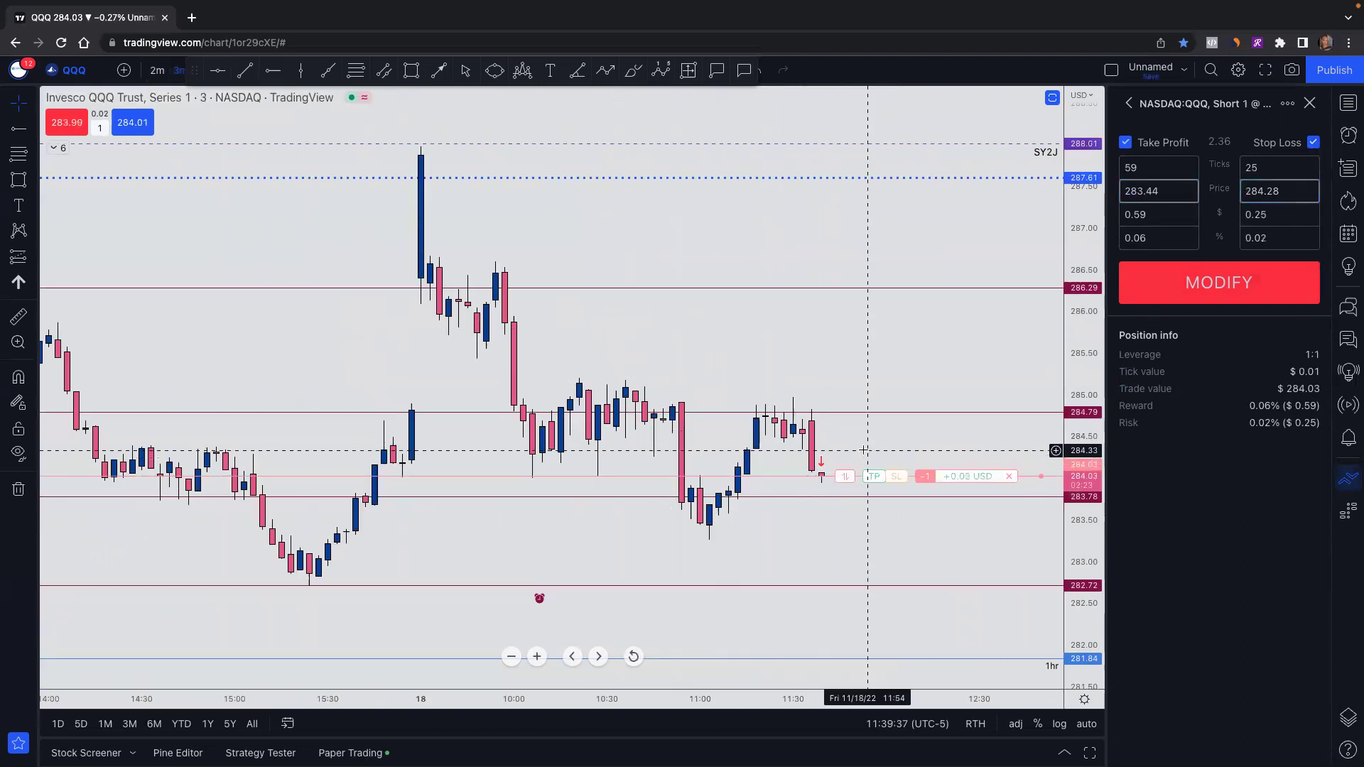
left_click(1272, 193)
type("284.33")
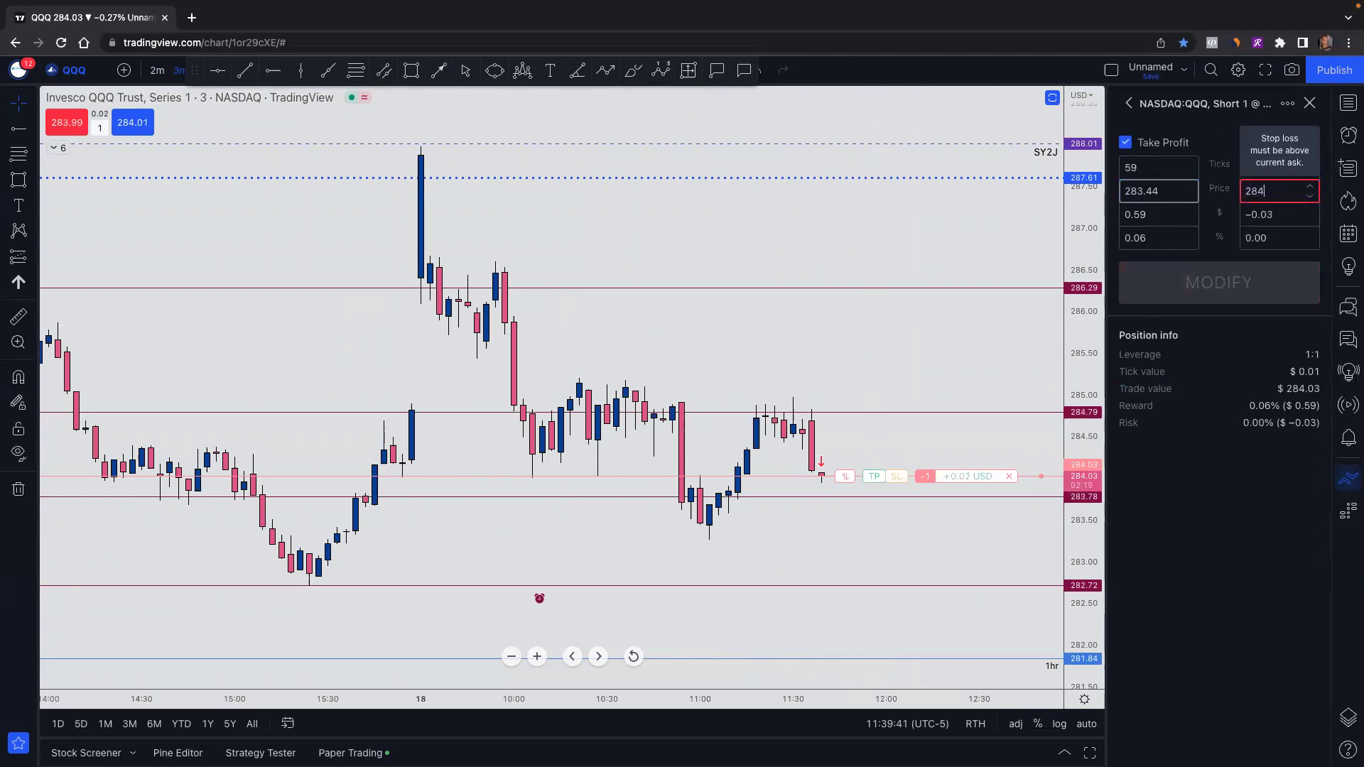
left_click(1234, 285)
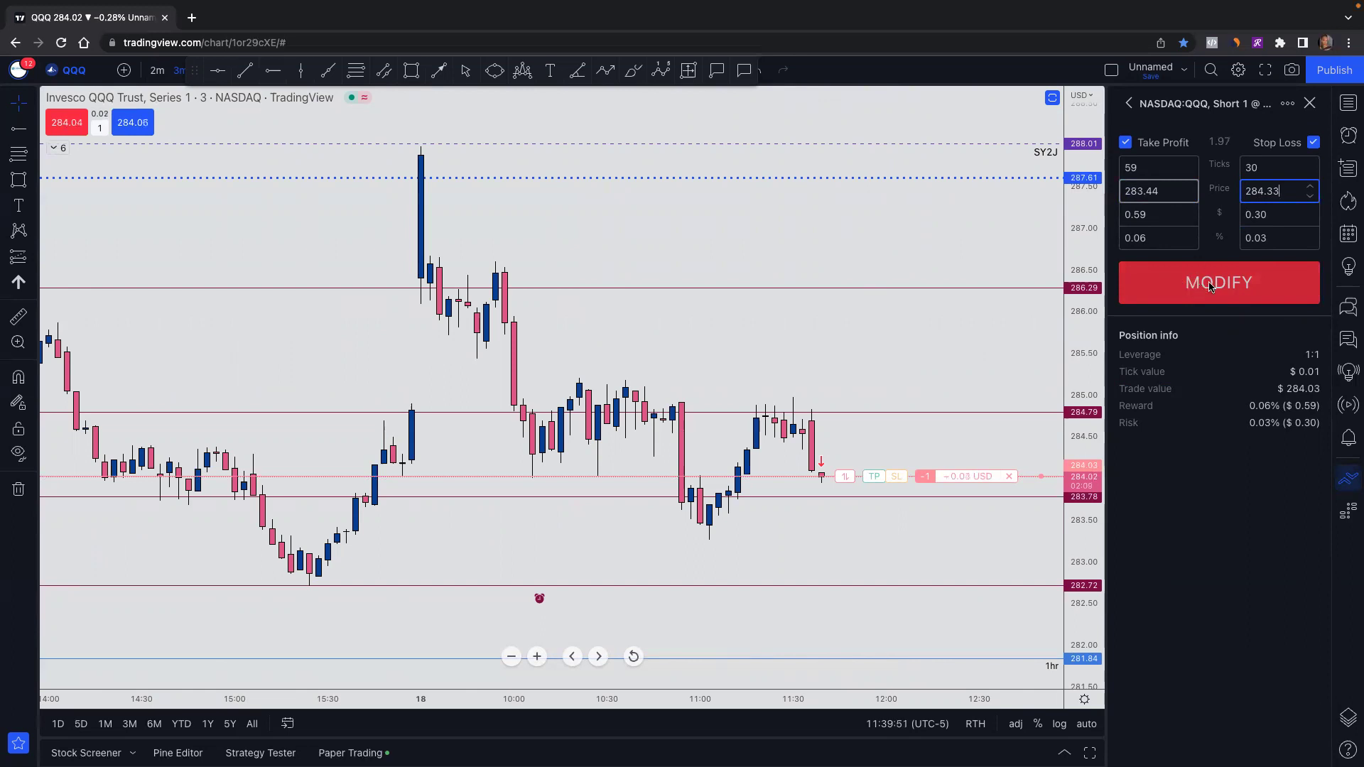
left_click(1211, 283)
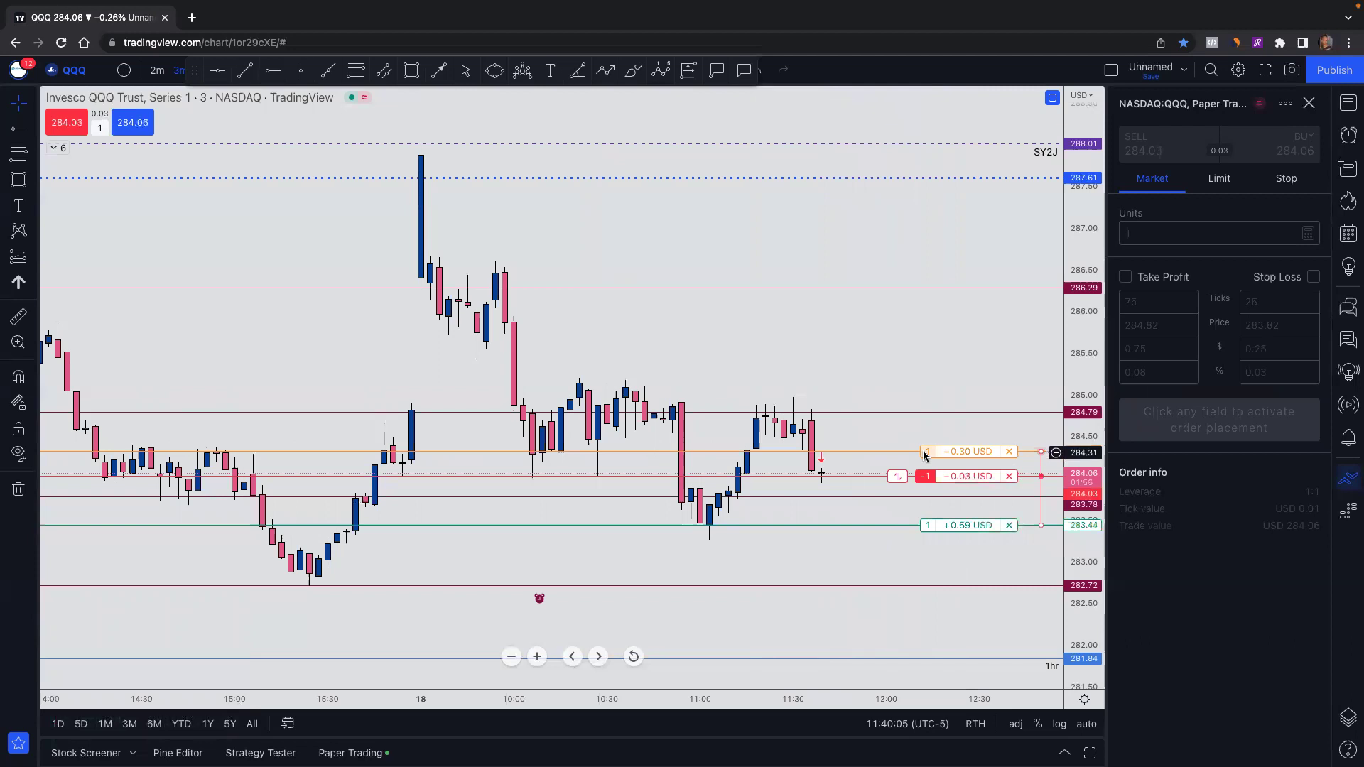
Drag the QQQ stop-loss up to 284.37 and close the order ticket
left_click_drag(923, 452, 931, 445)
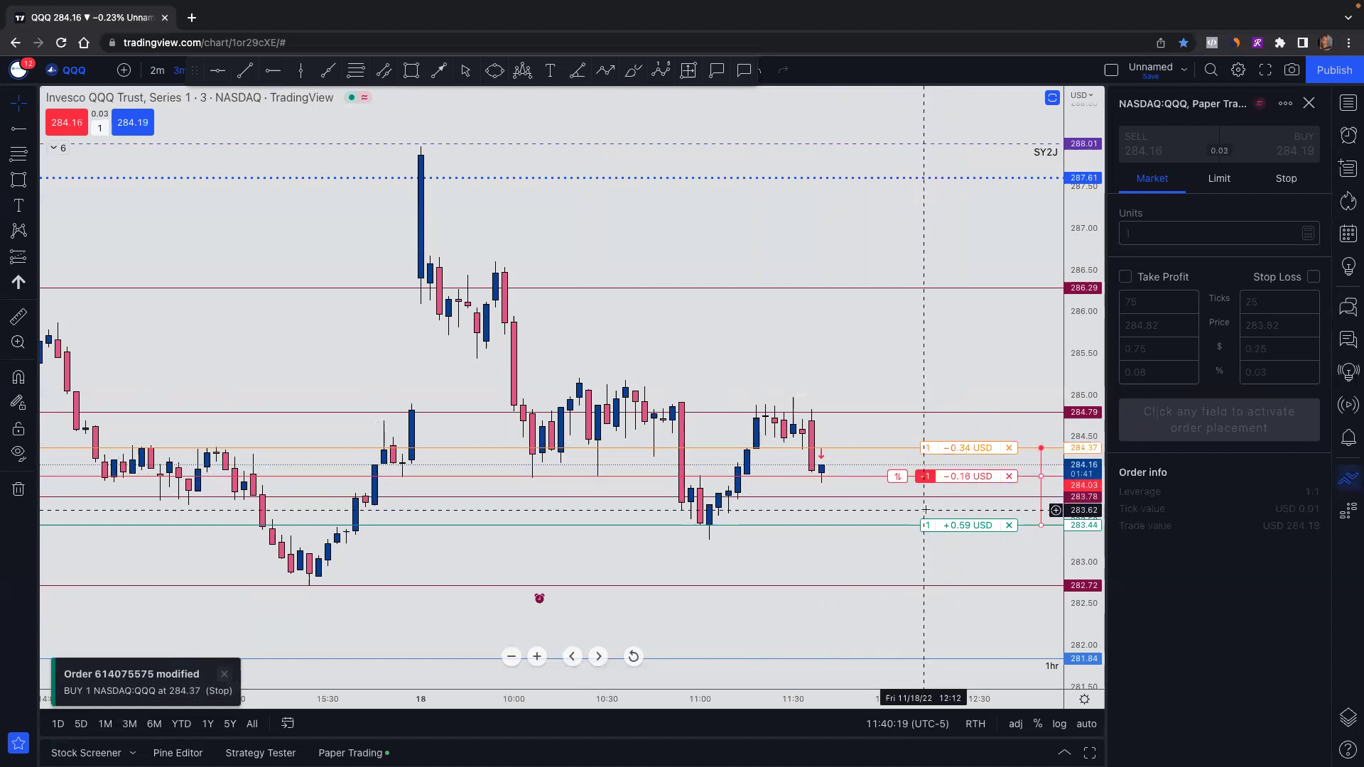
left_click(1308, 103)
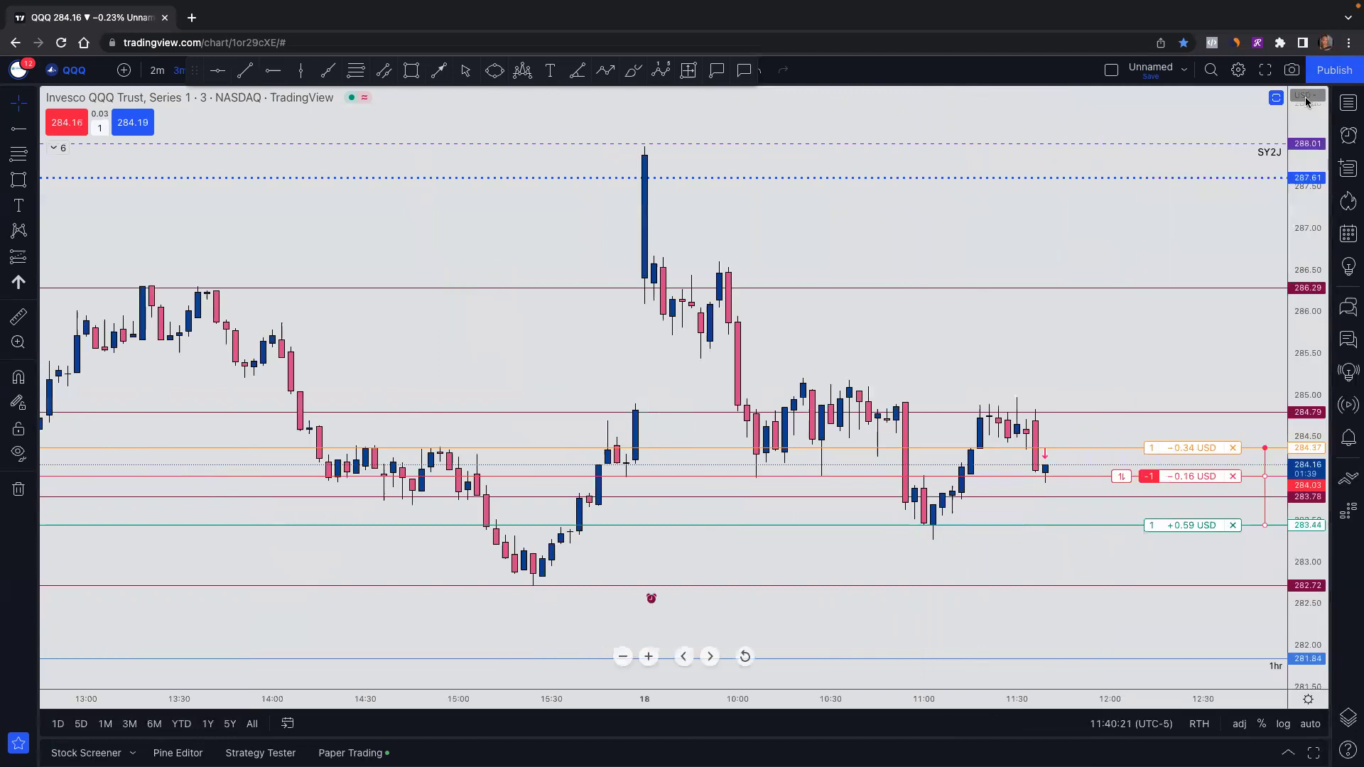
scroll(1065, 455, "up", 3)
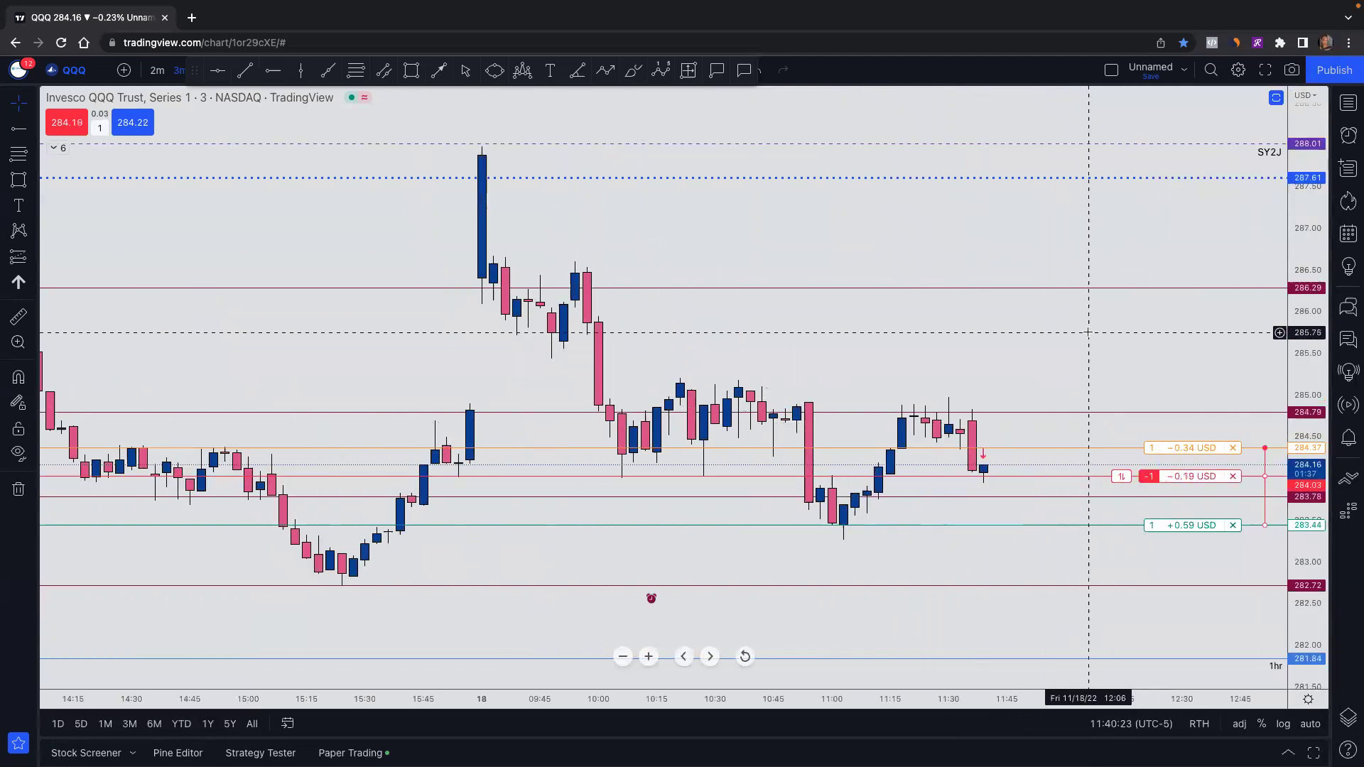
scroll(890, 490, "up", 1)
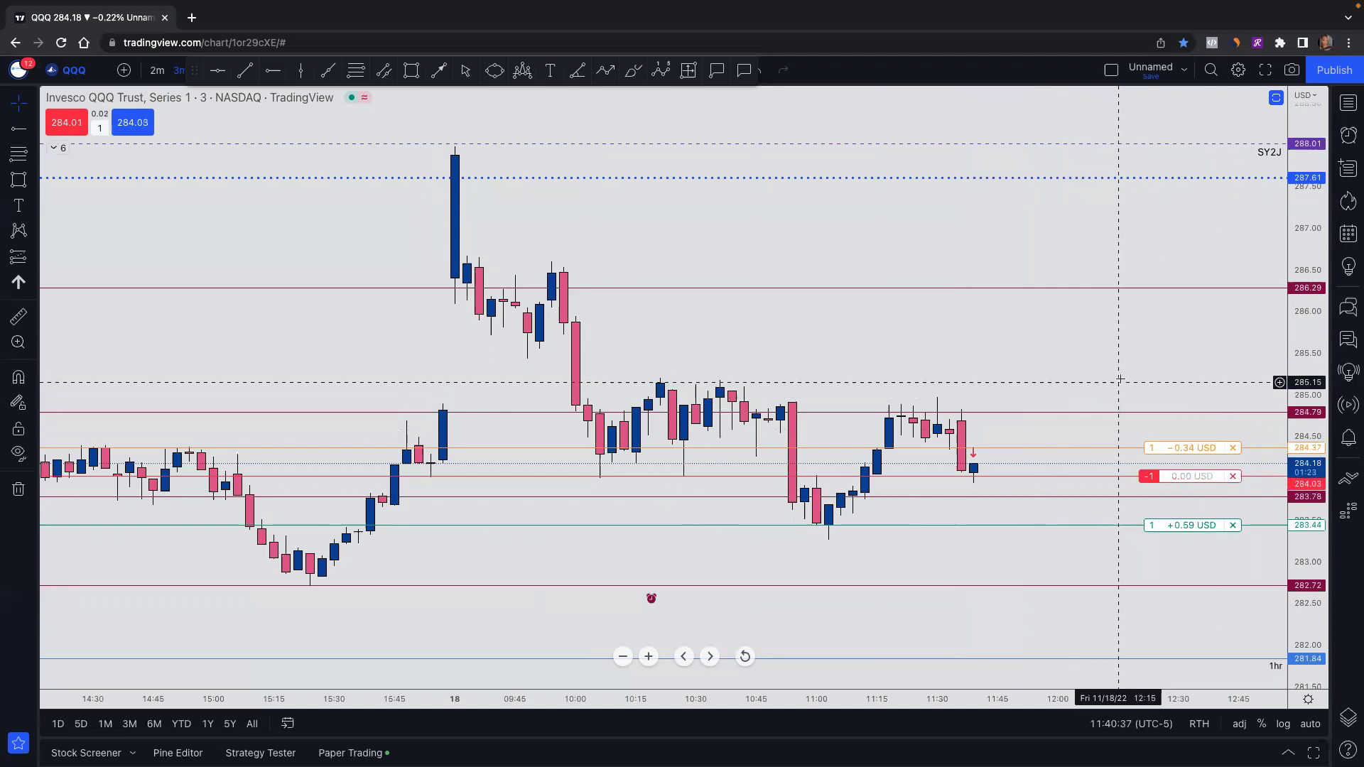
Close the QQQ short at market (filled 283.99), cancelling its brackets, and enable auto scaling
left_click(1232, 476)
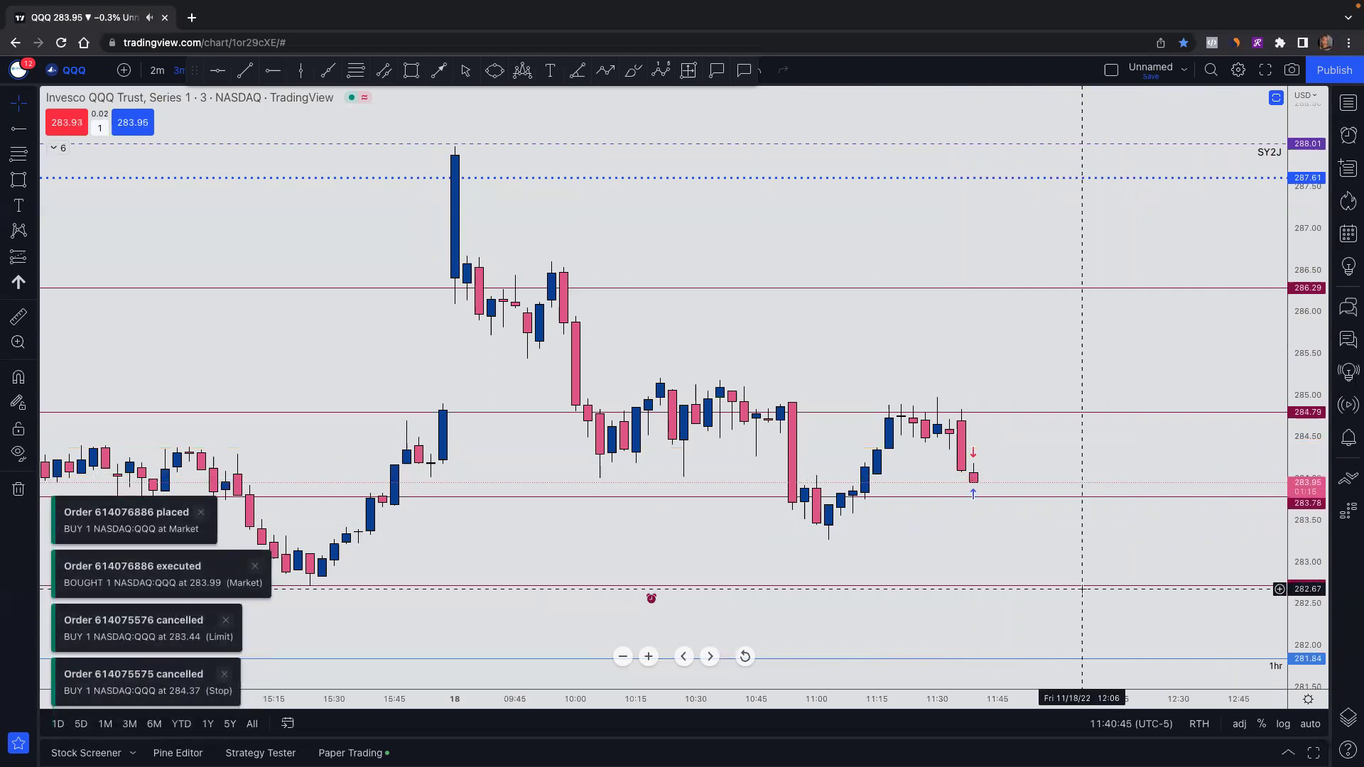
left_click(1309, 723)
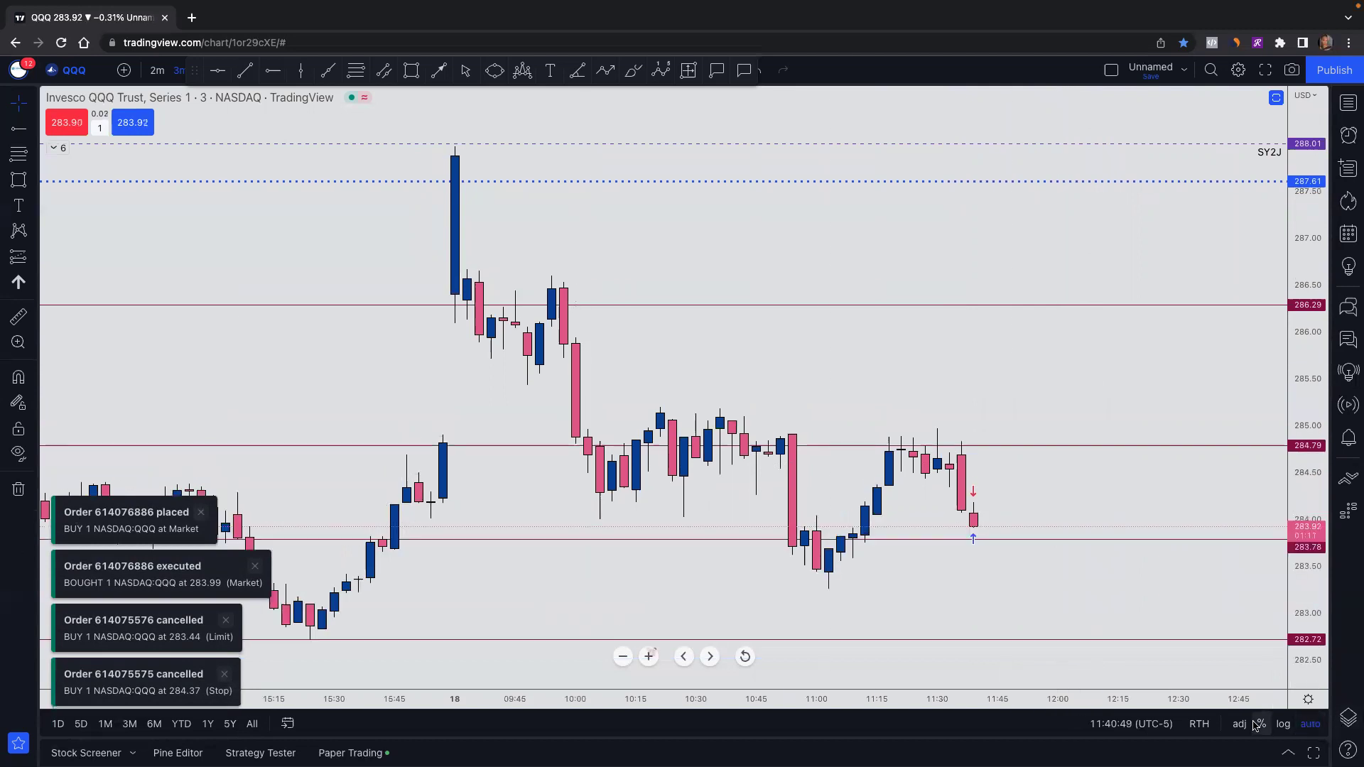
Show the maximized Paper Trading panel on its Orders list
left_click(351, 753)
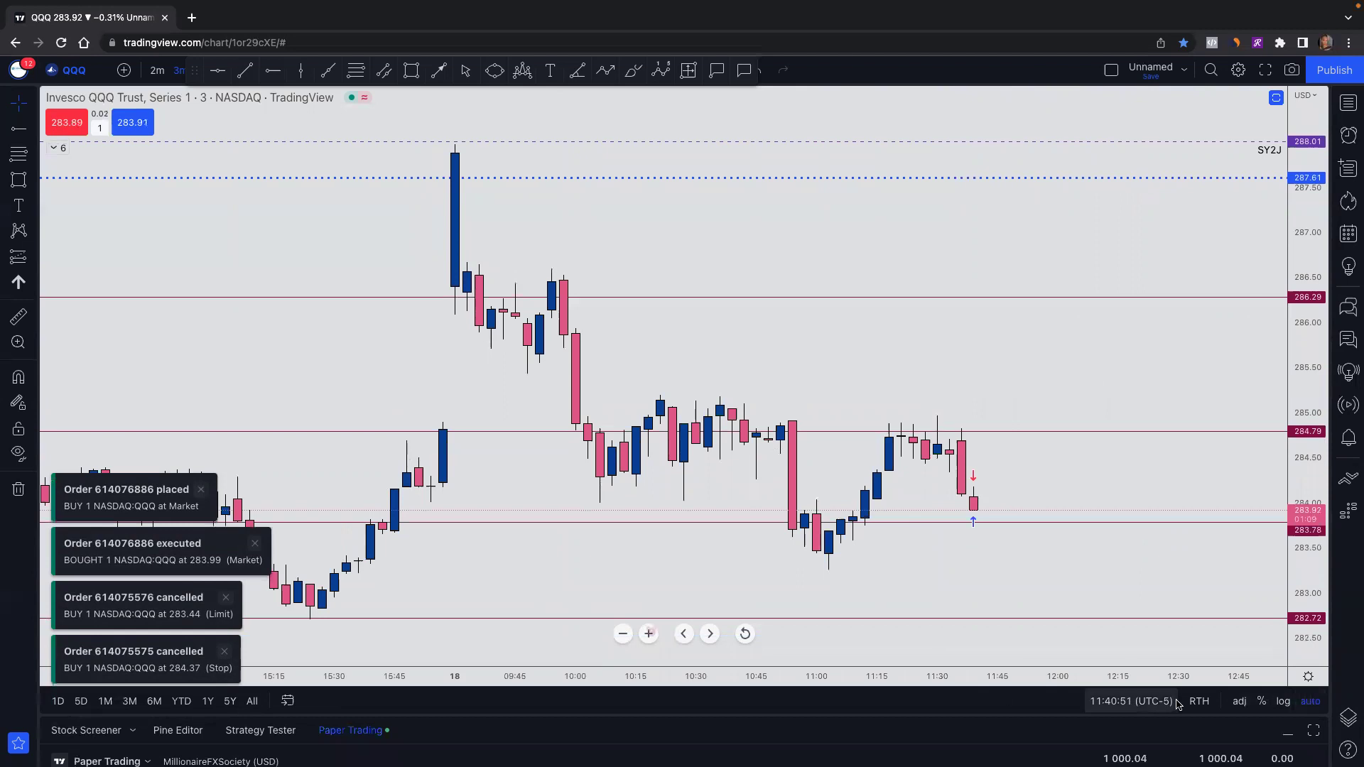
left_click(1310, 732)
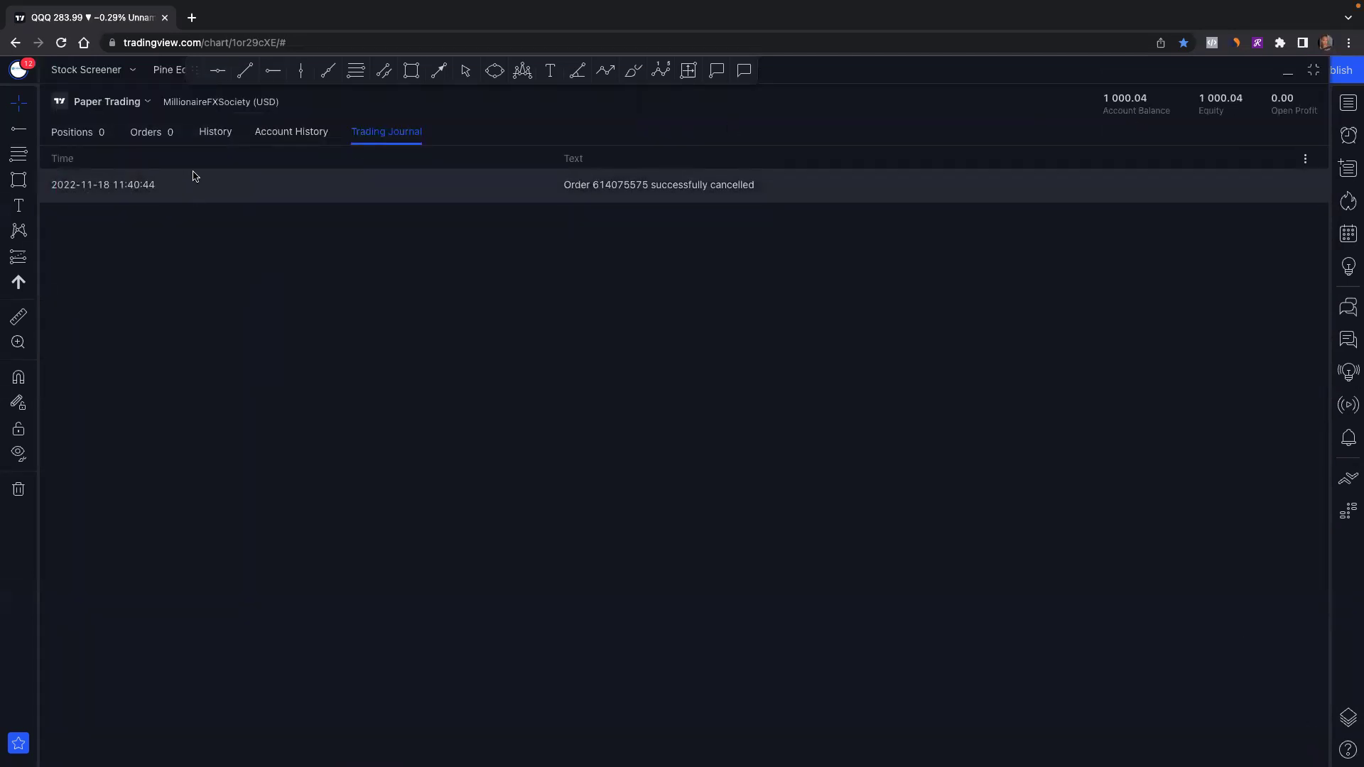
left_click(78, 132)
left_click(164, 134)
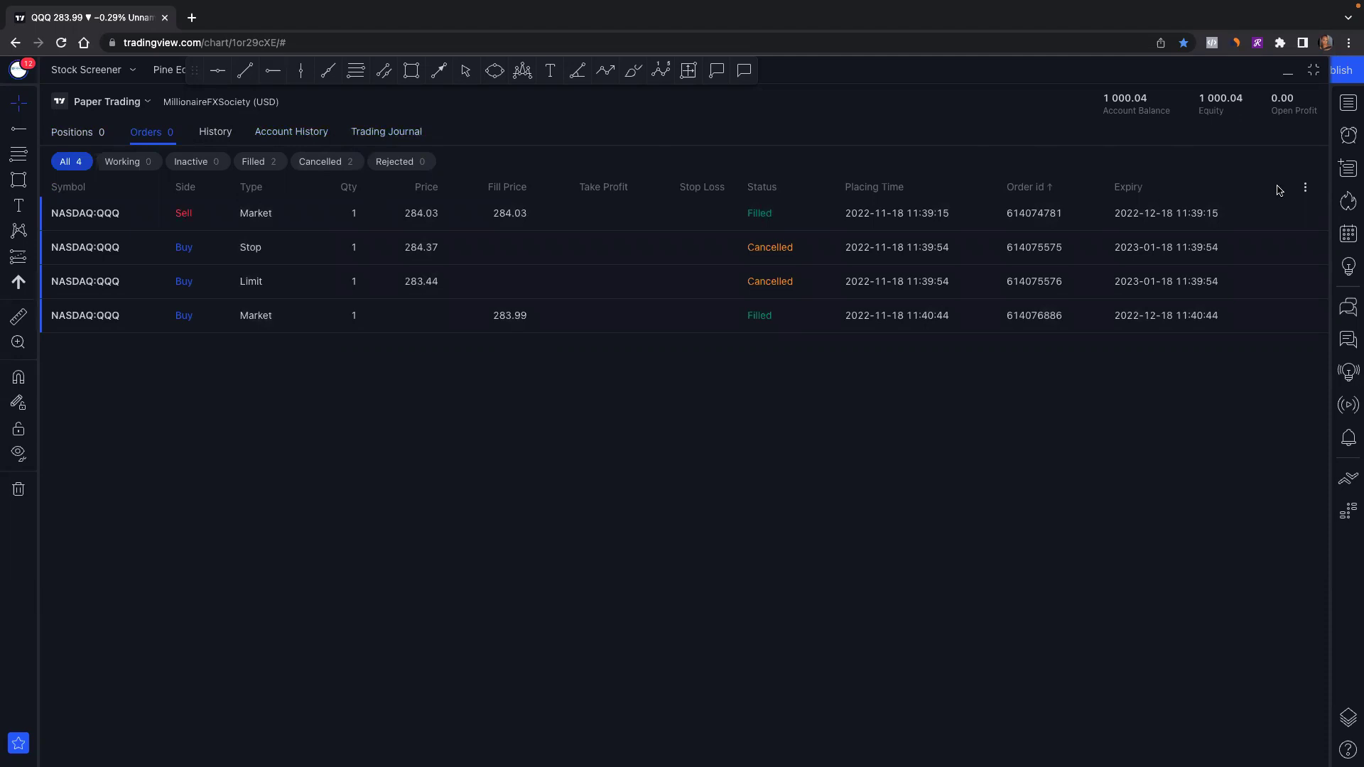
Add the Commission column to the orders table and restore the chart view
left_click(1307, 188)
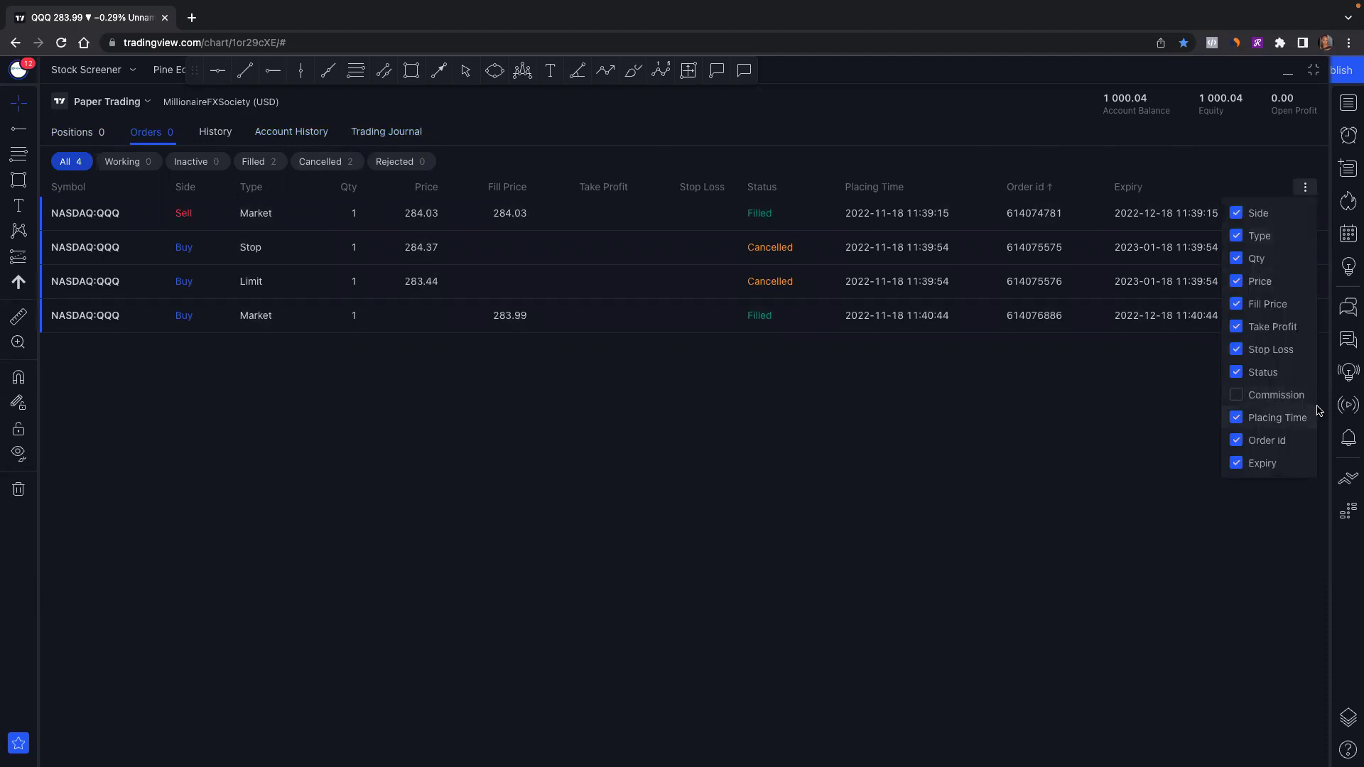
left_click(1236, 396)
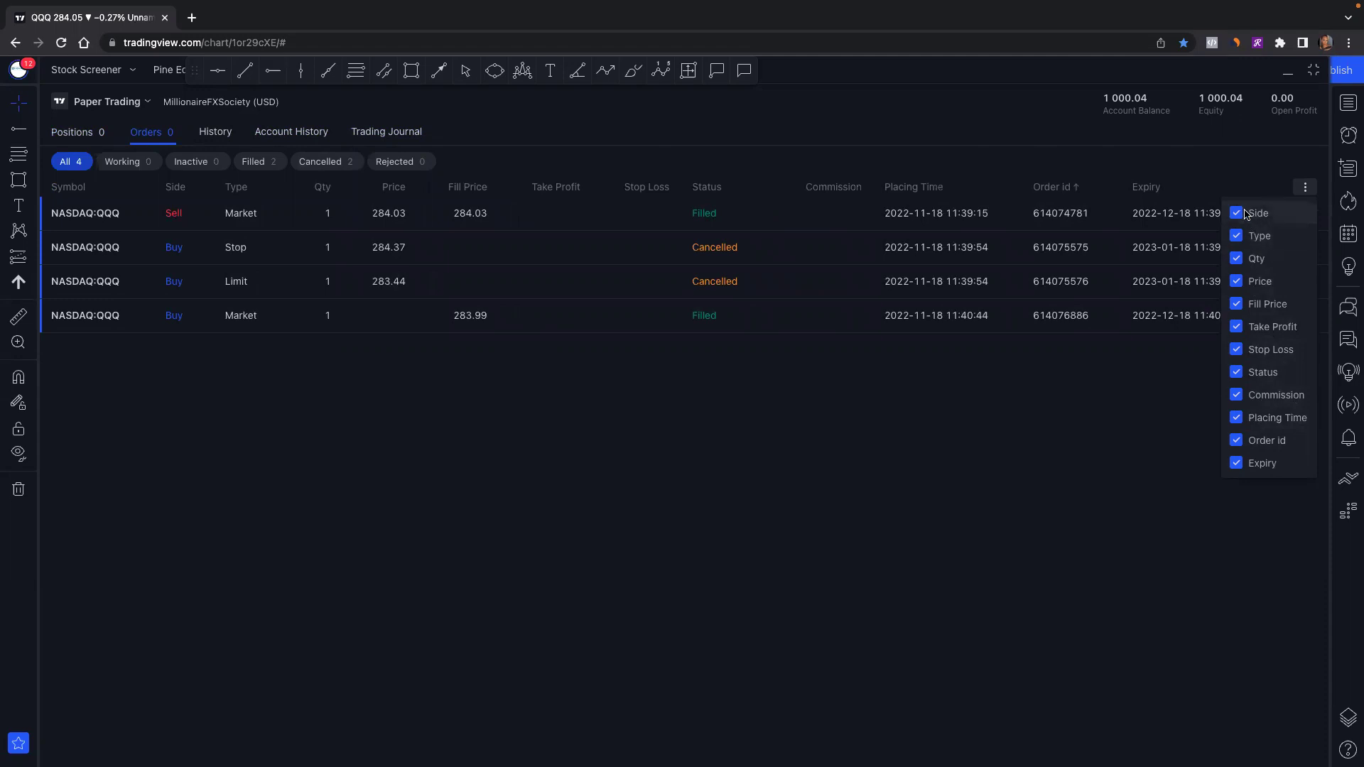
left_click(1305, 189)
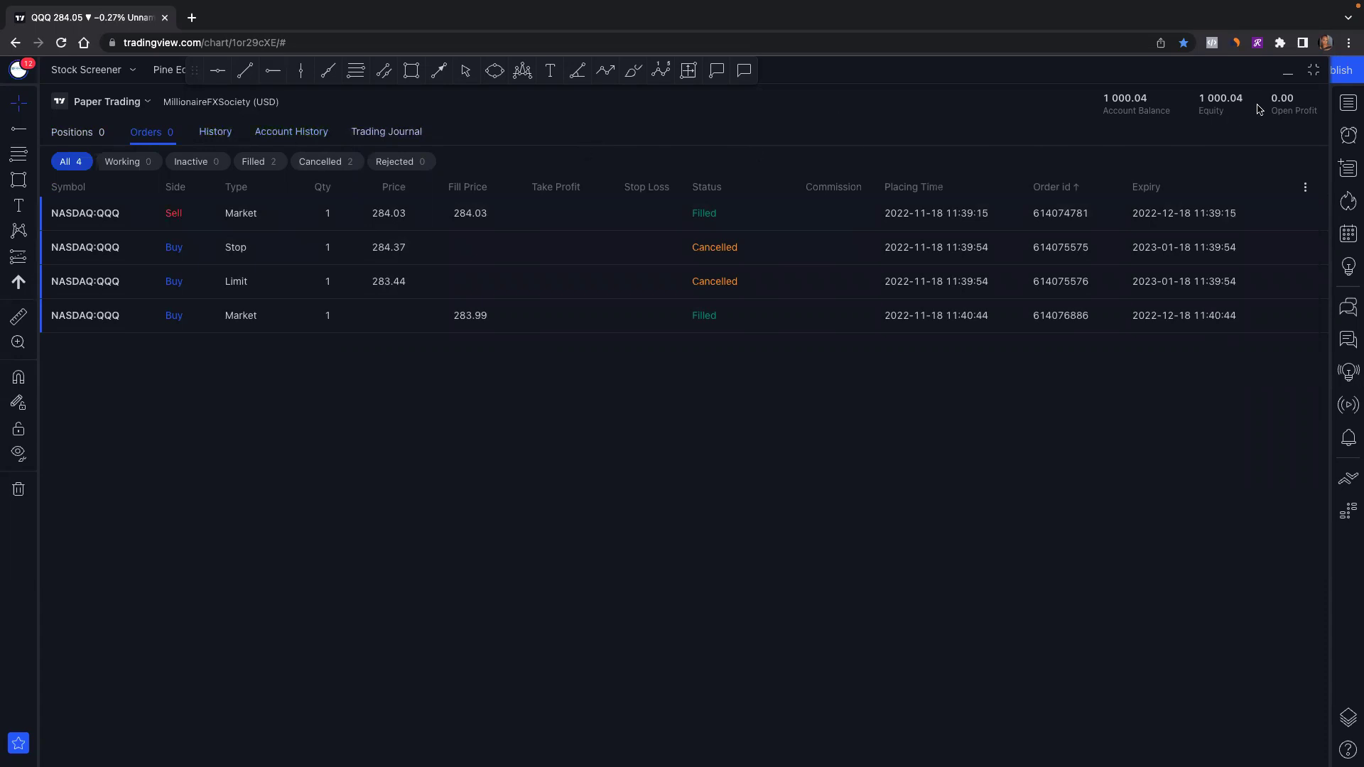
left_click(1312, 72)
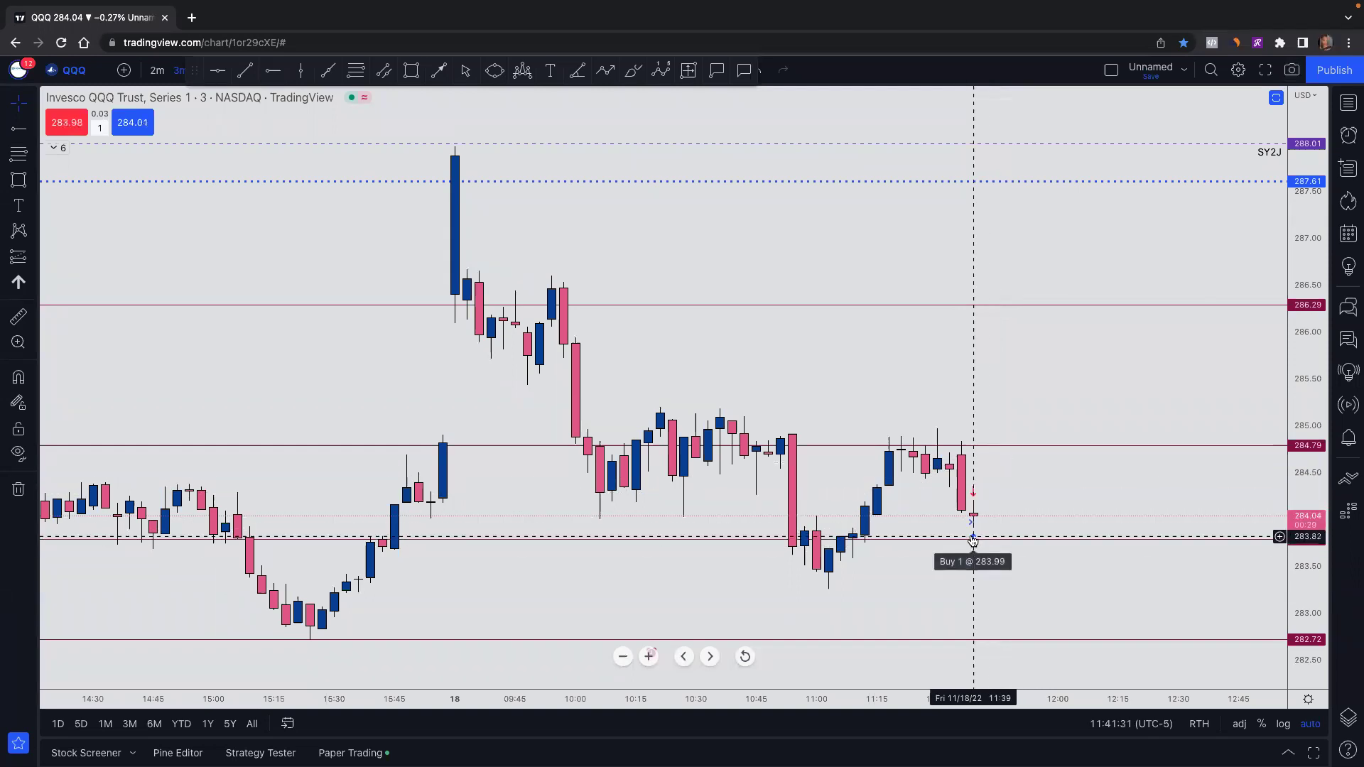
Load FX:AUDUSD from the AUD PAIRS watchlist on the 3-minute chart
scroll(1029, 505, "up", 2)
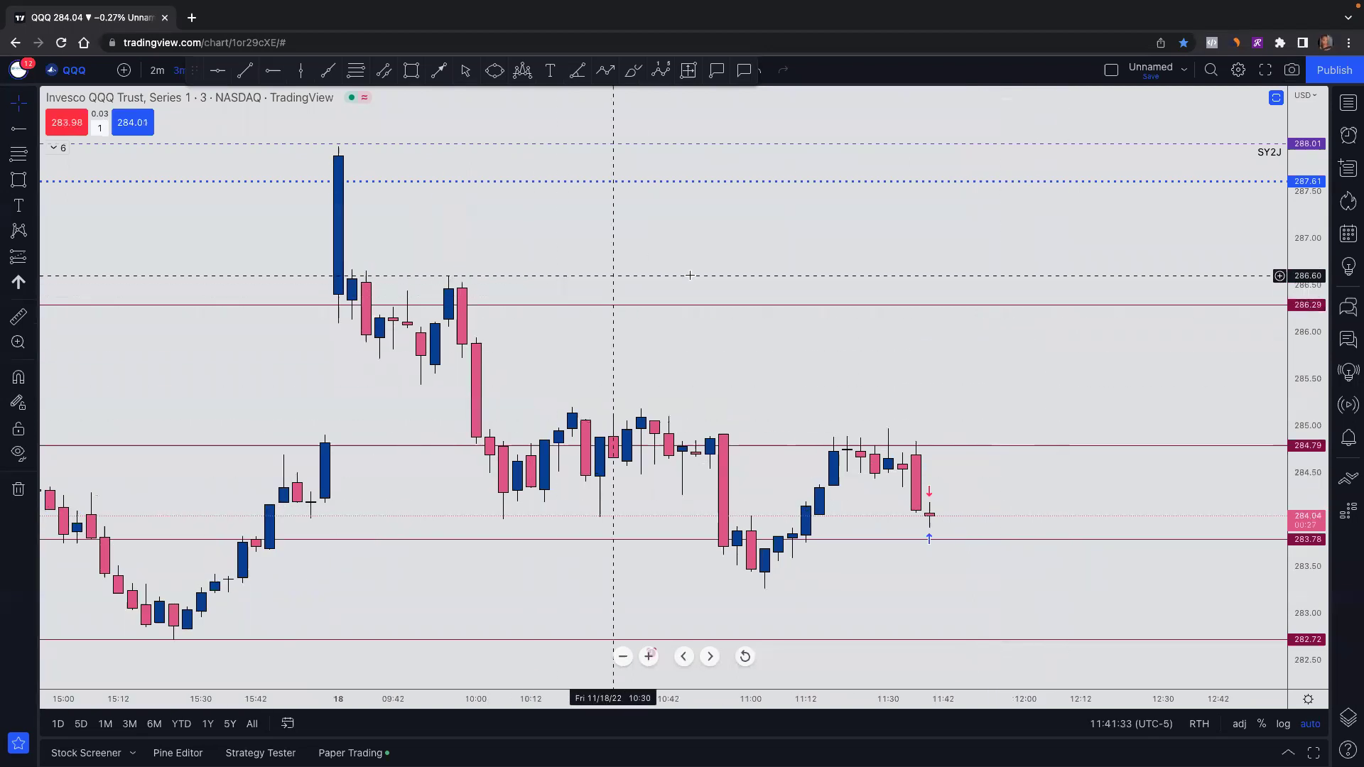
left_click(1349, 103)
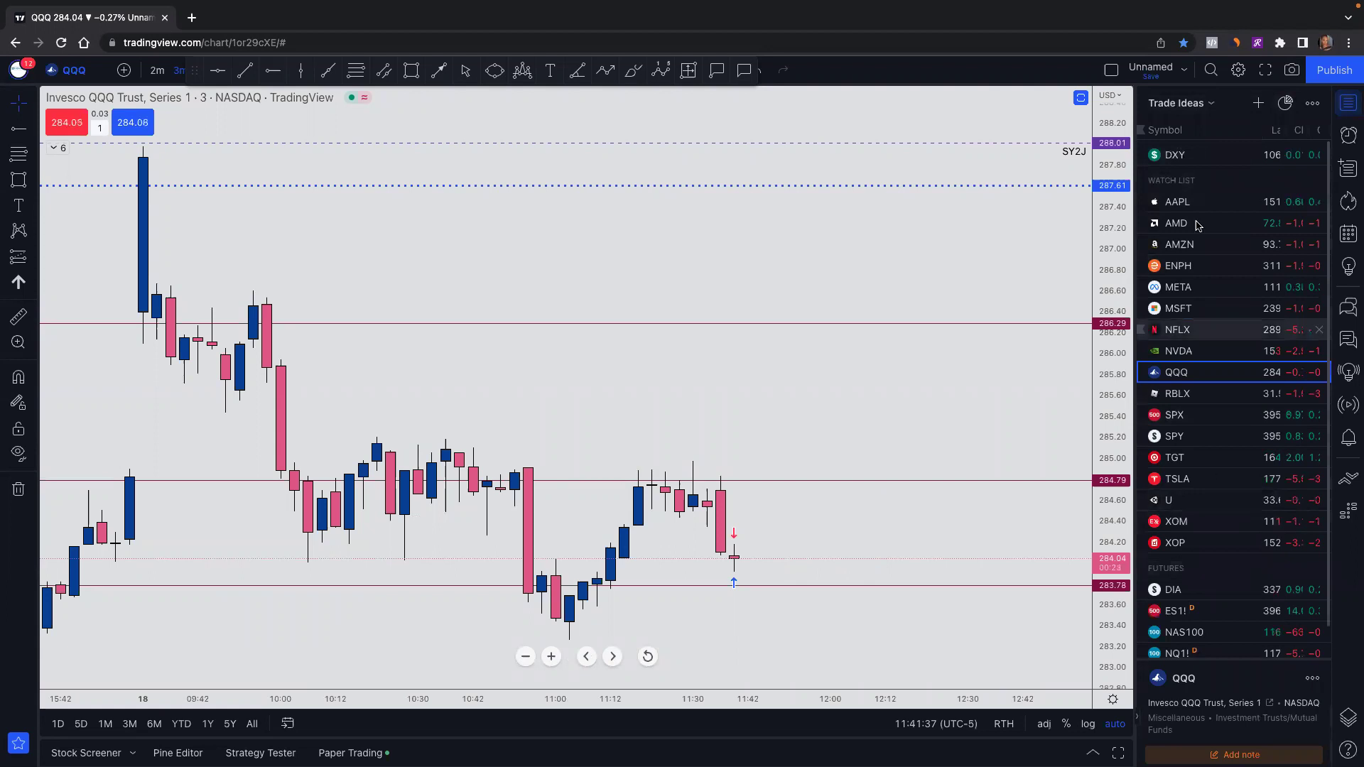
left_click(1193, 103)
left_click(1176, 219)
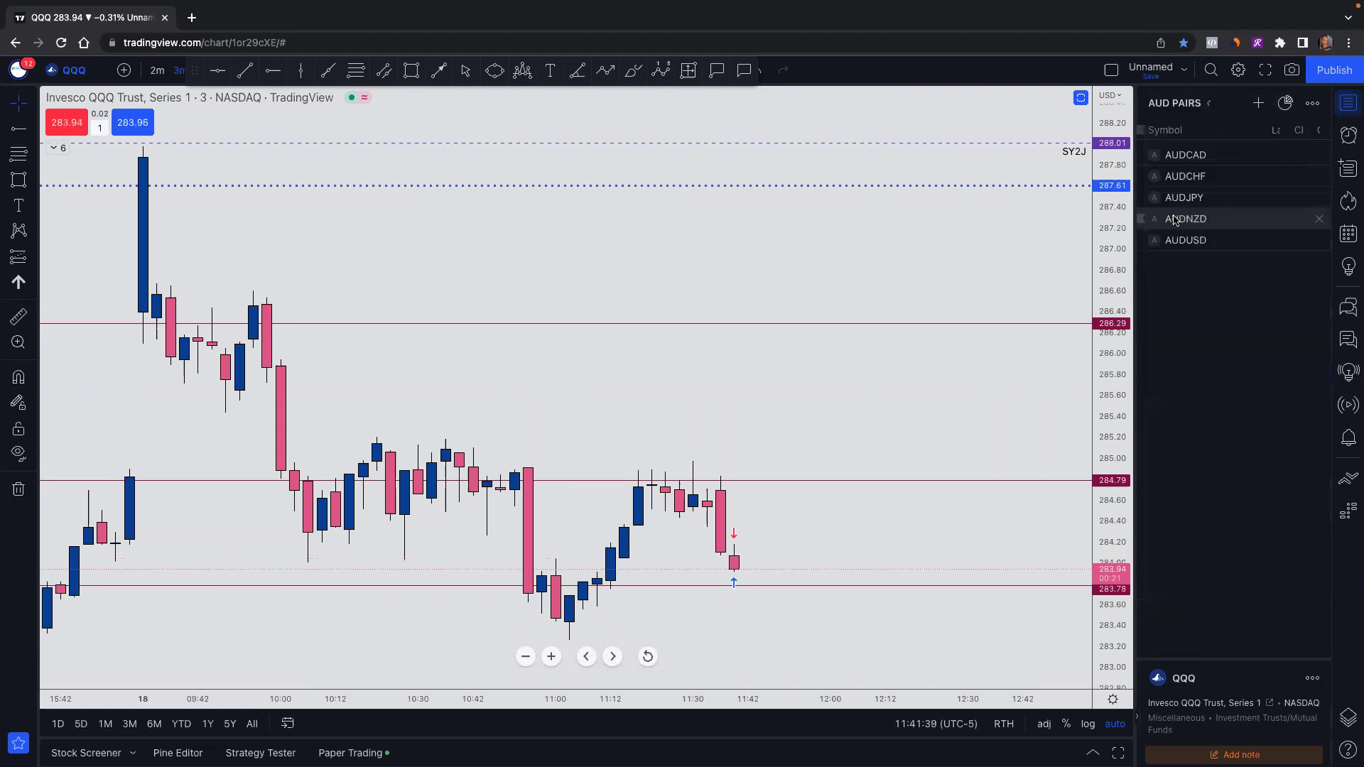
left_click(1185, 239)
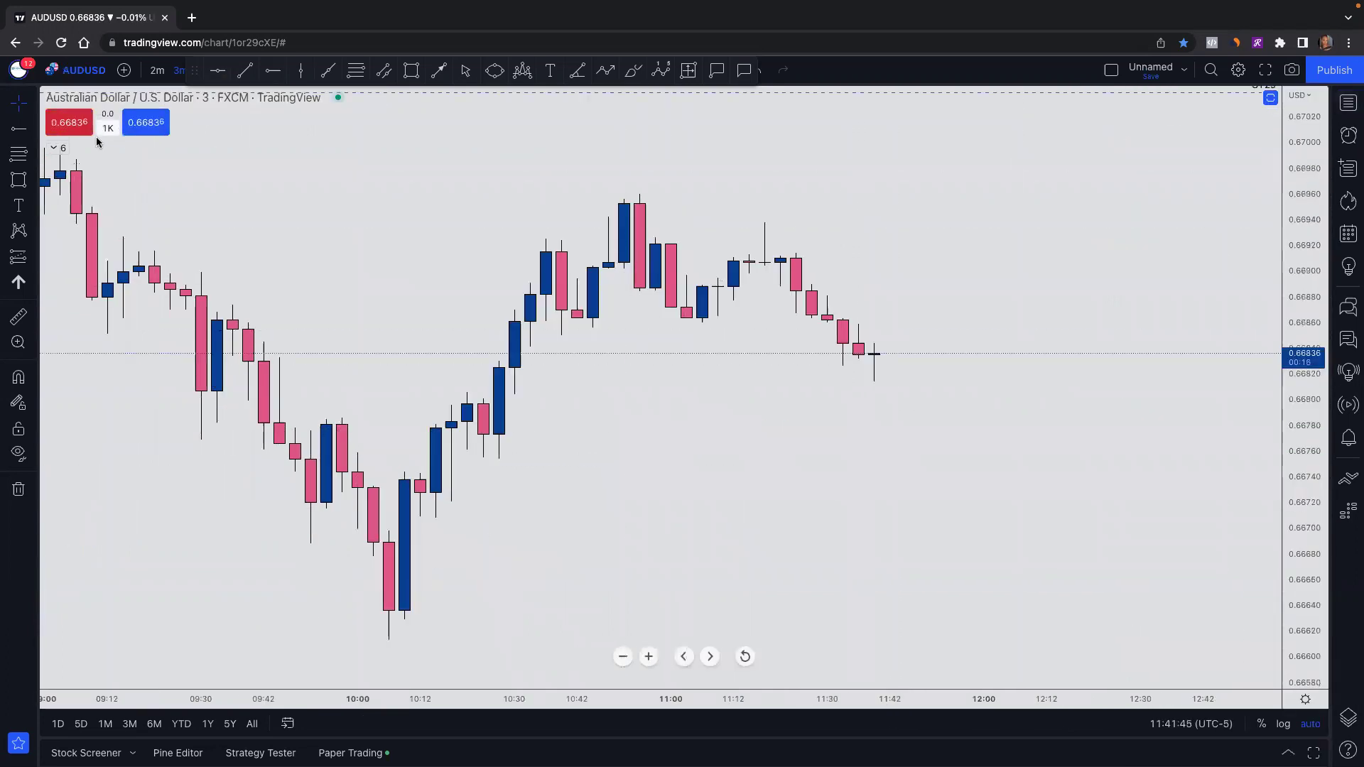
Set the order quantity to 1 unit and sell AUDUSD at market, filled at 0.66838
left_click(107, 128)
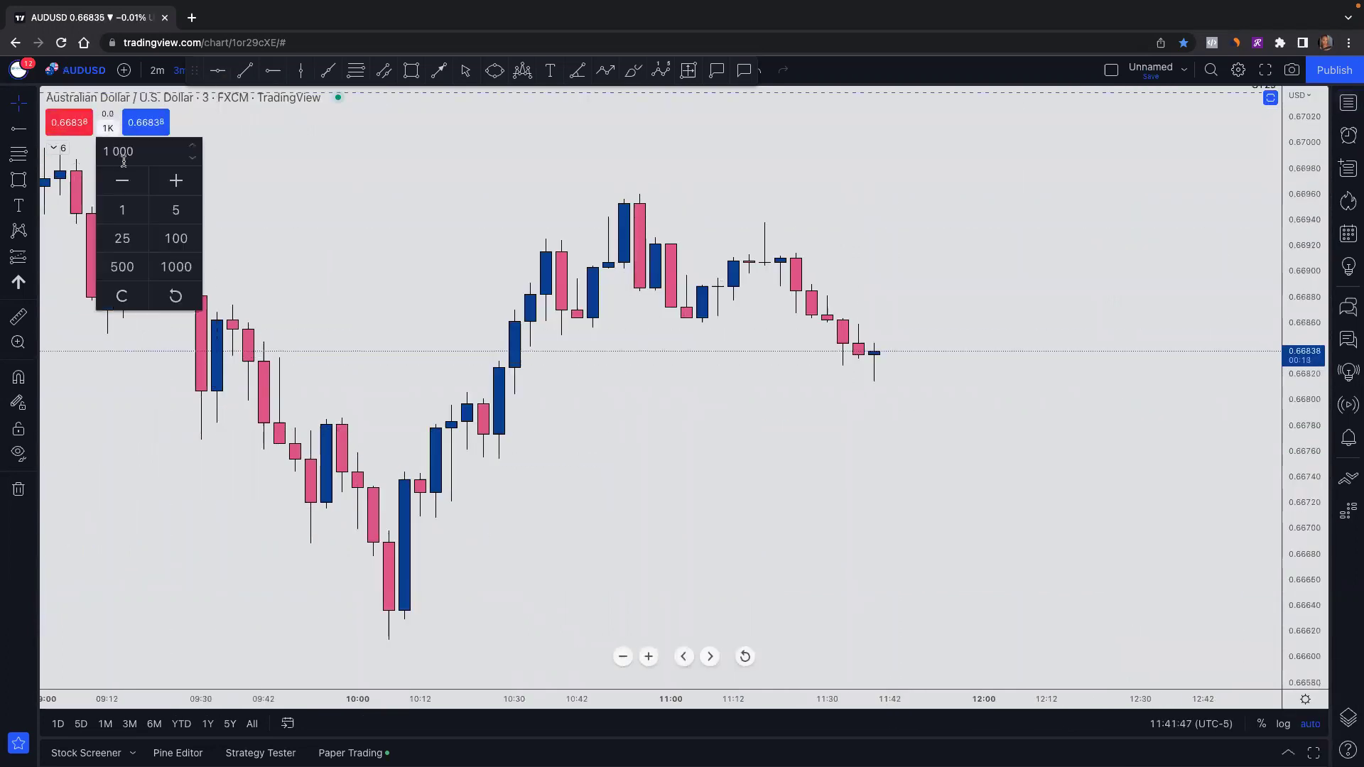
left_click(118, 209)
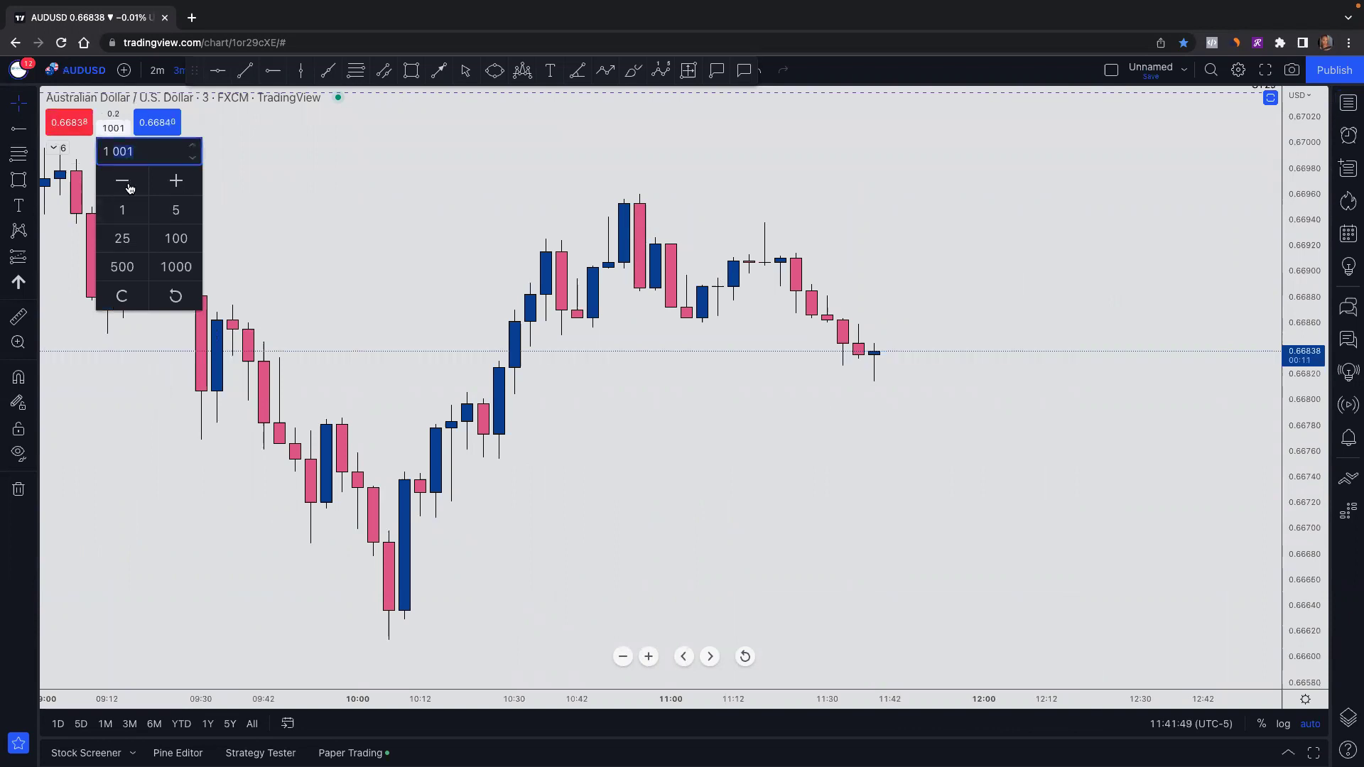
left_click(412, 206)
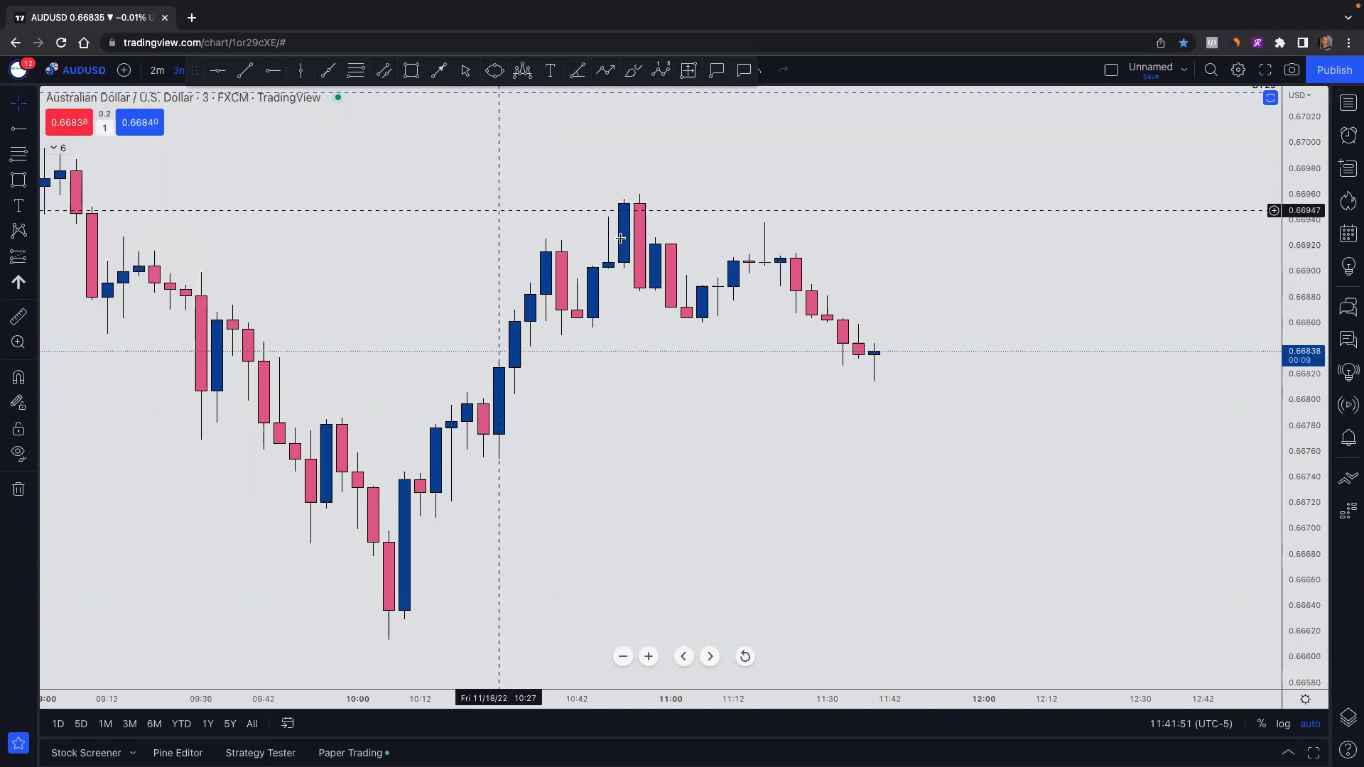
scroll(753, 341, "down", 1)
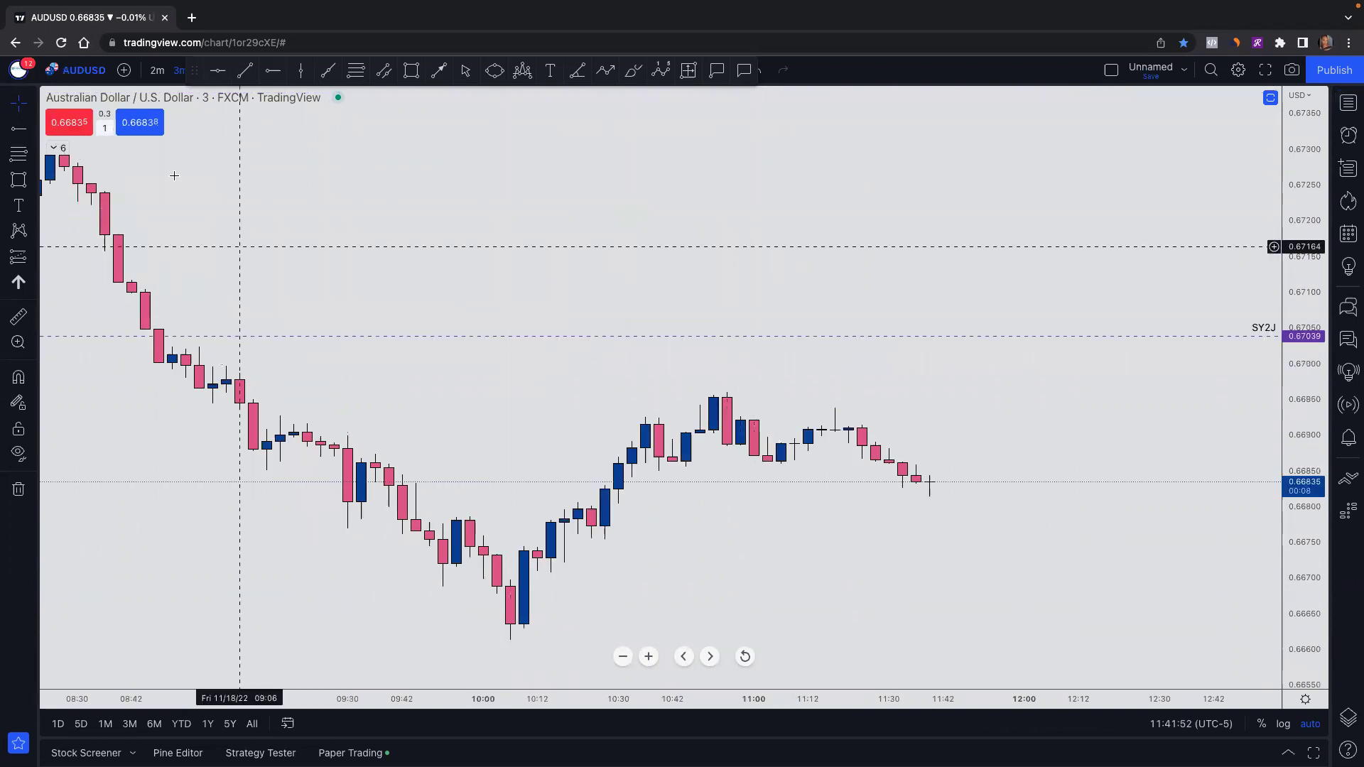
left_click(57, 123)
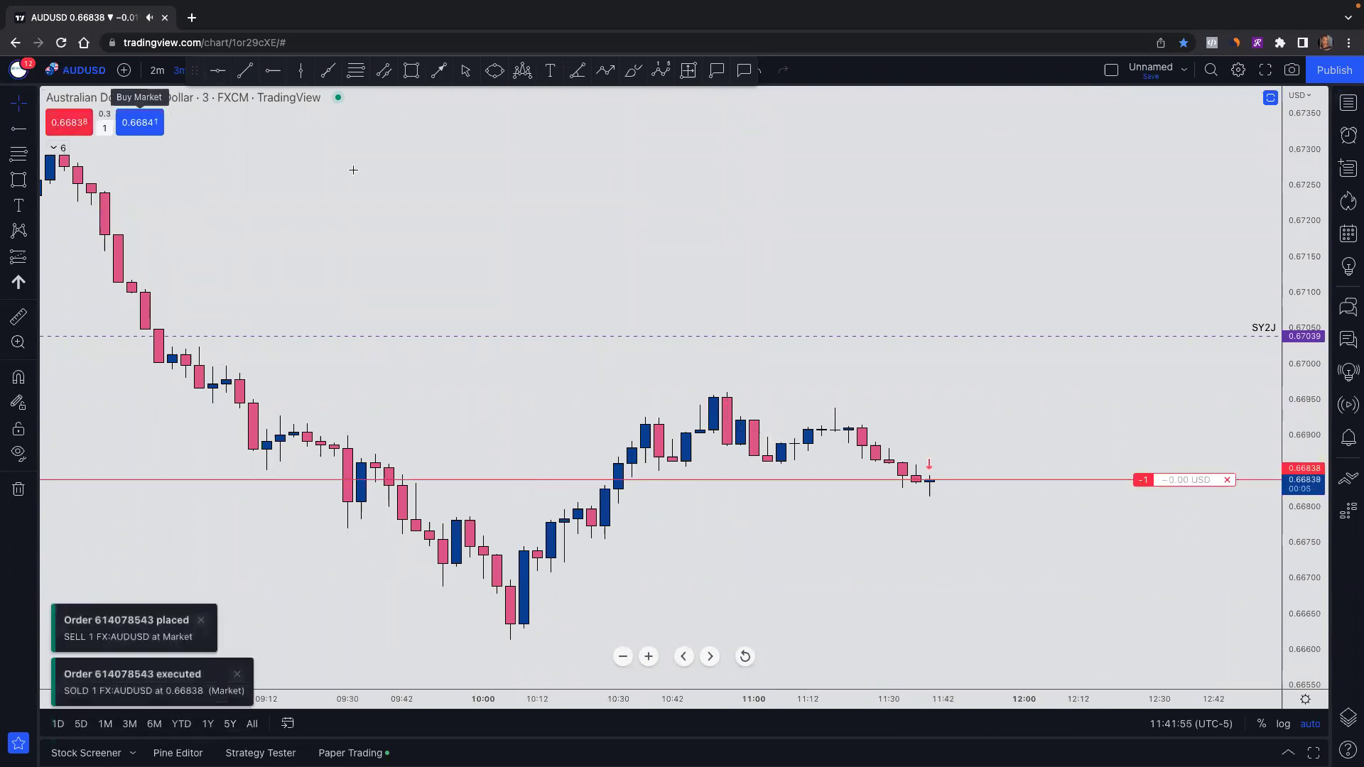
left_click(1156, 481)
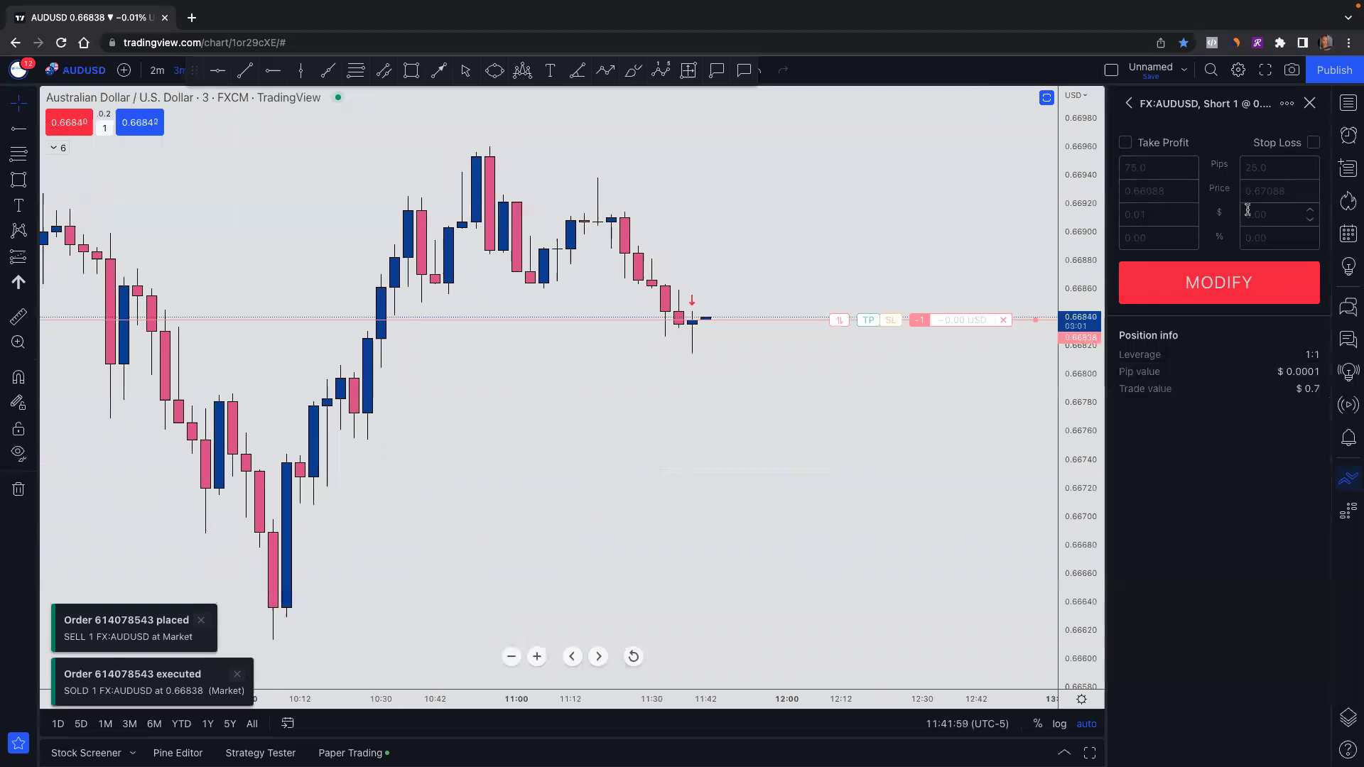
Give the AUDUSD short a 0.68860 stop-loss and a 0.66805 take-profit
left_click(1311, 103)
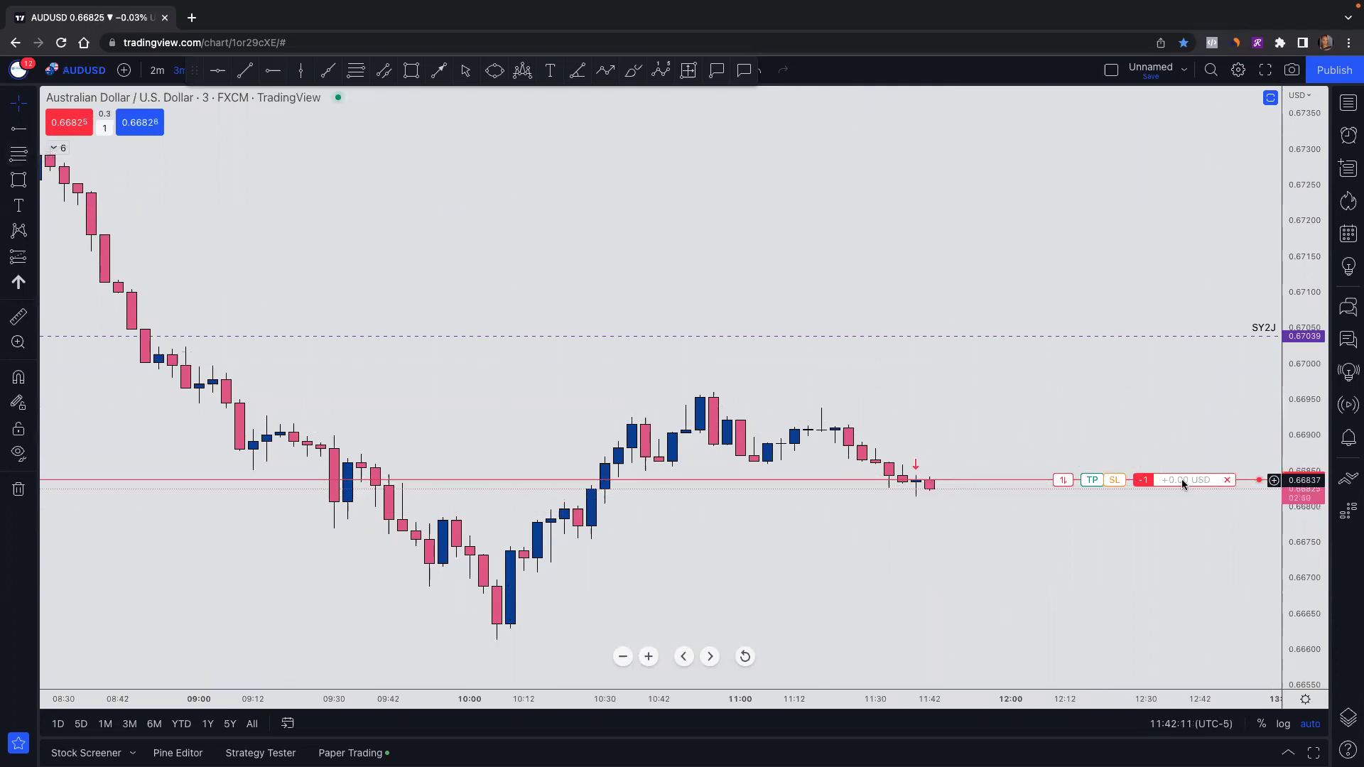
left_click(1154, 481)
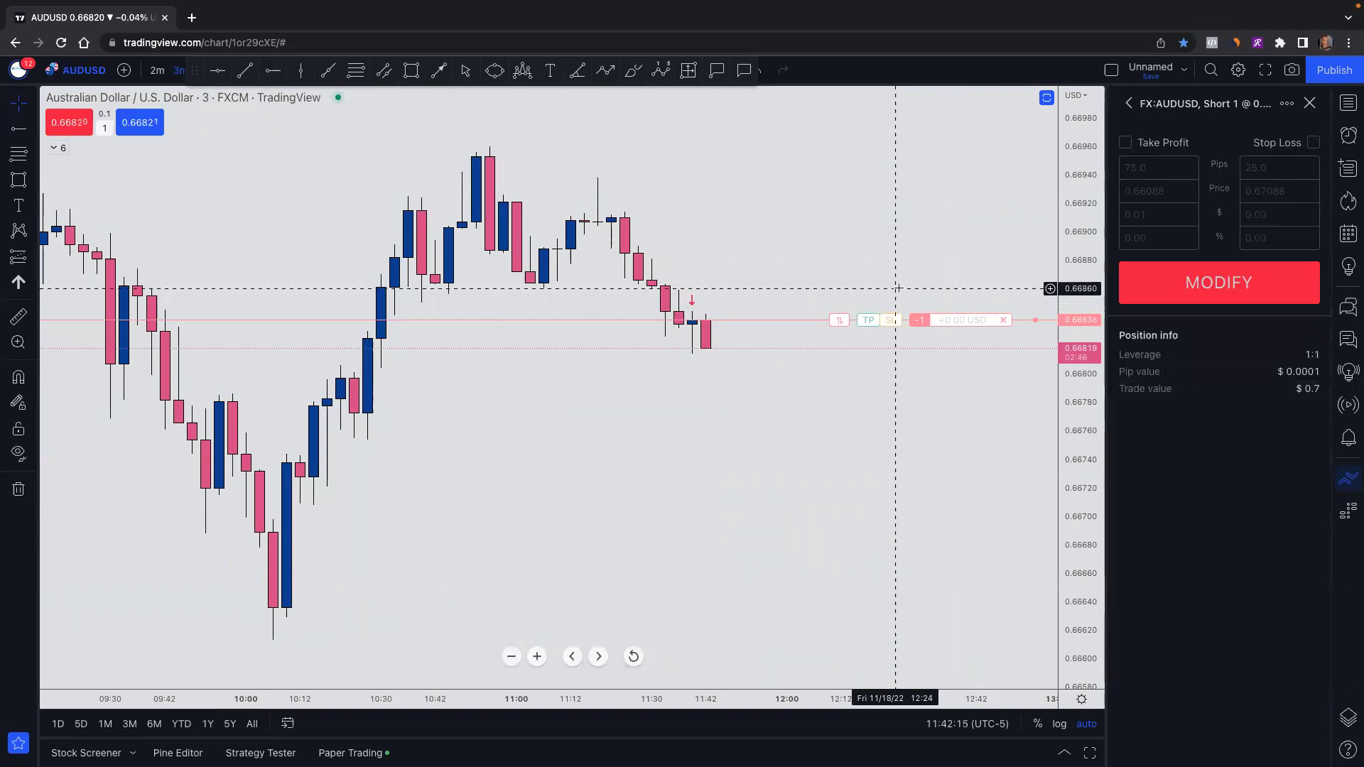
left_click(1313, 143)
double_click(1271, 190)
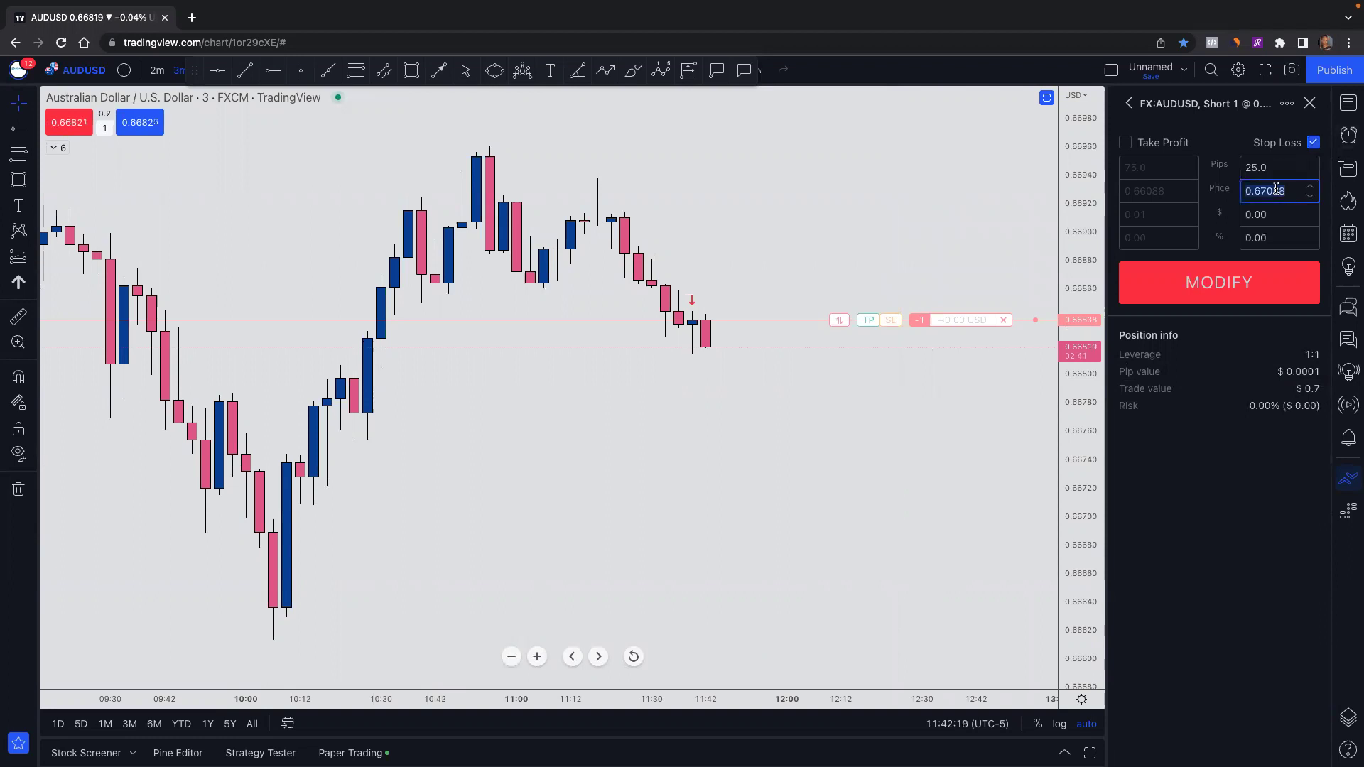
type(".66860")
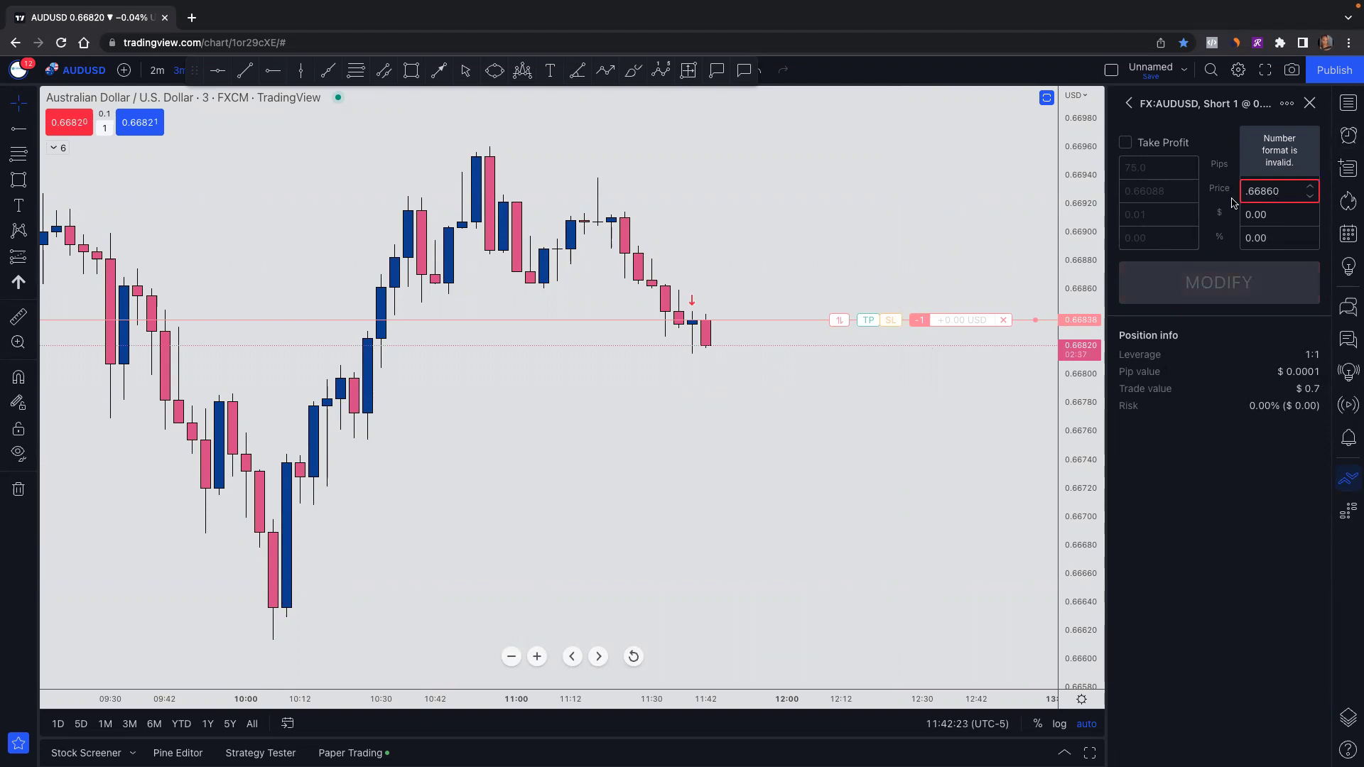
left_click(1078, 202)
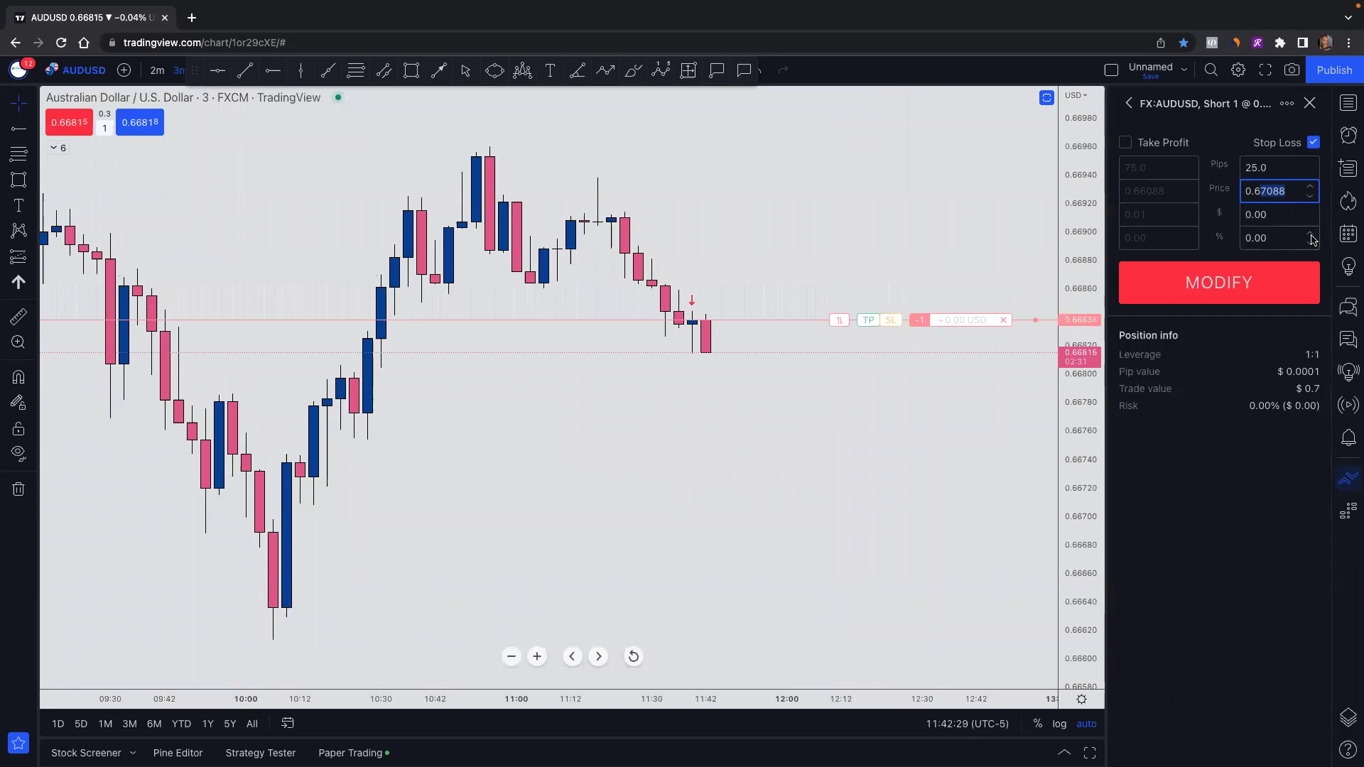
type("8860")
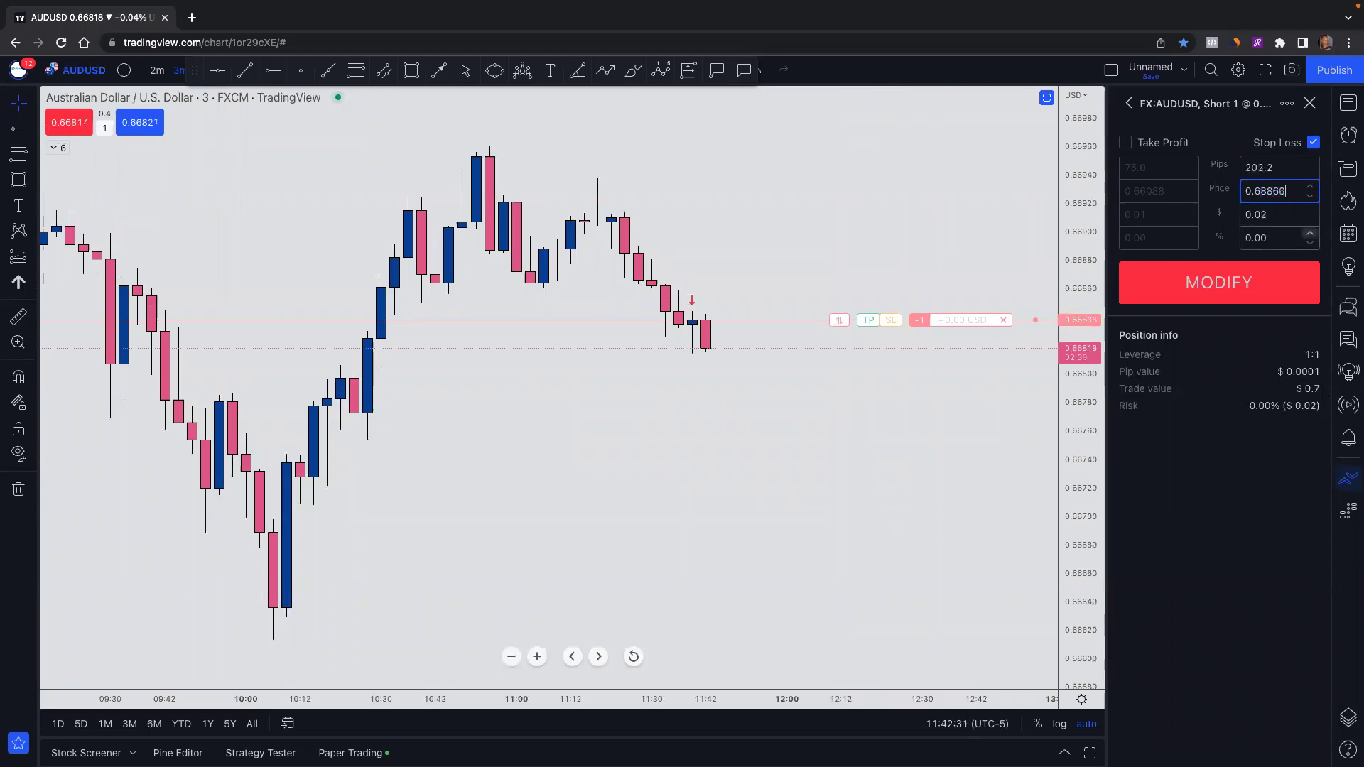
left_click(1167, 191)
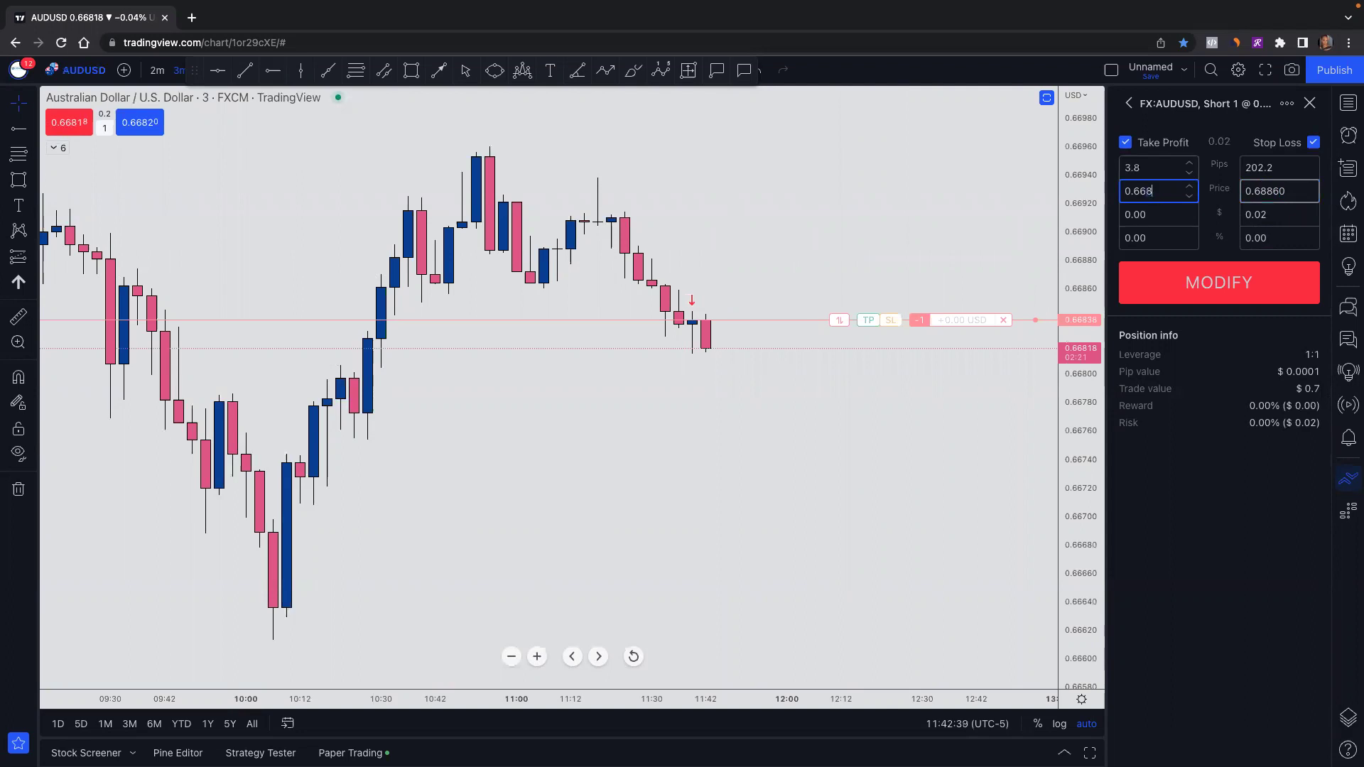
left_click(1207, 281)
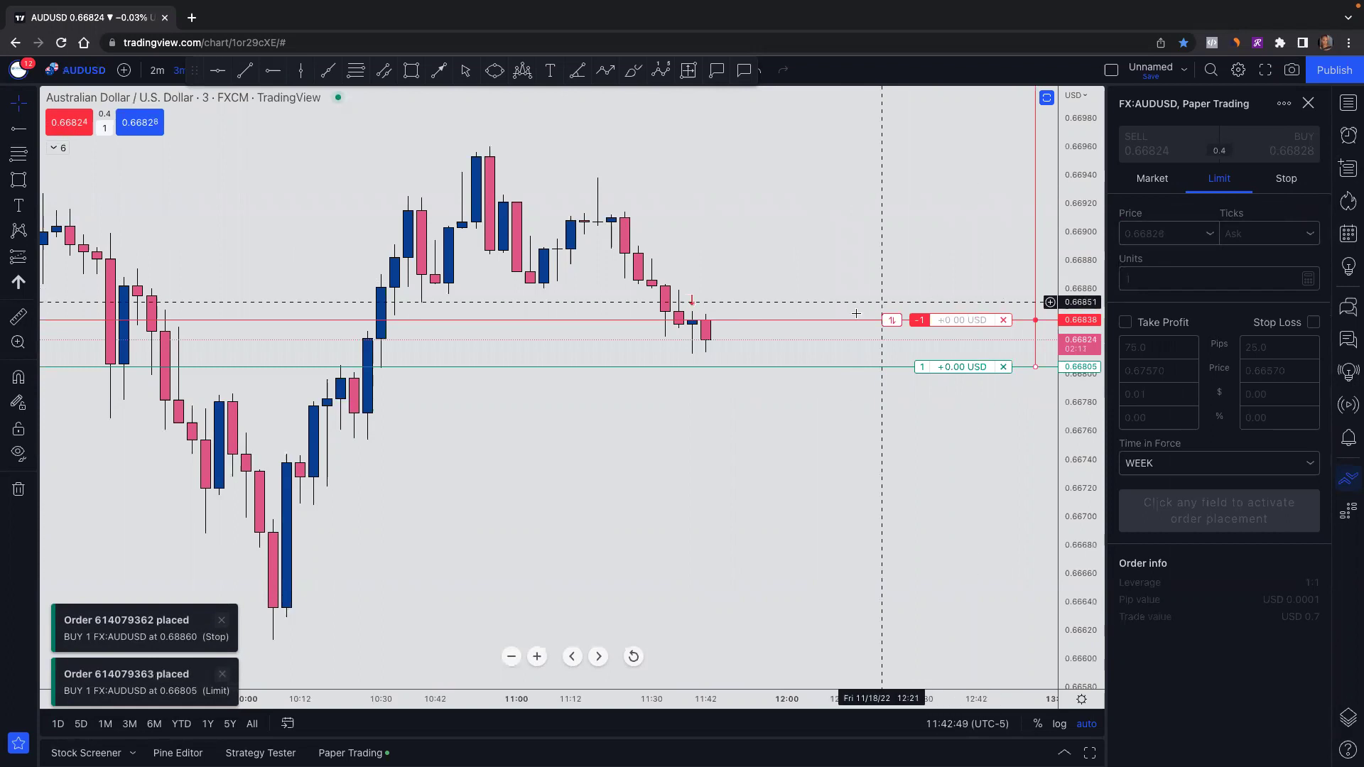
Lower the AUDUSD stop-loss to 0.66860 and close the order panel
left_click(917, 320)
left_click(1283, 199)
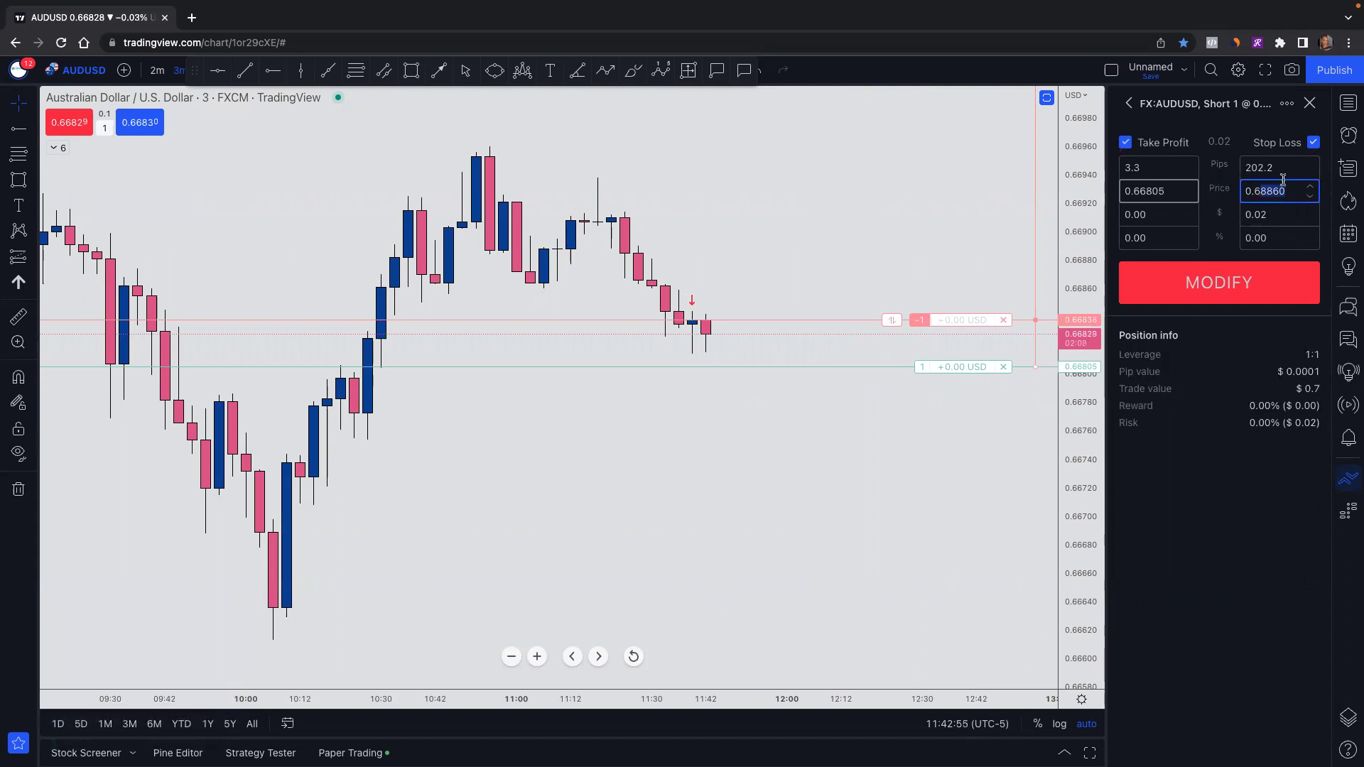
type("6")
type("860")
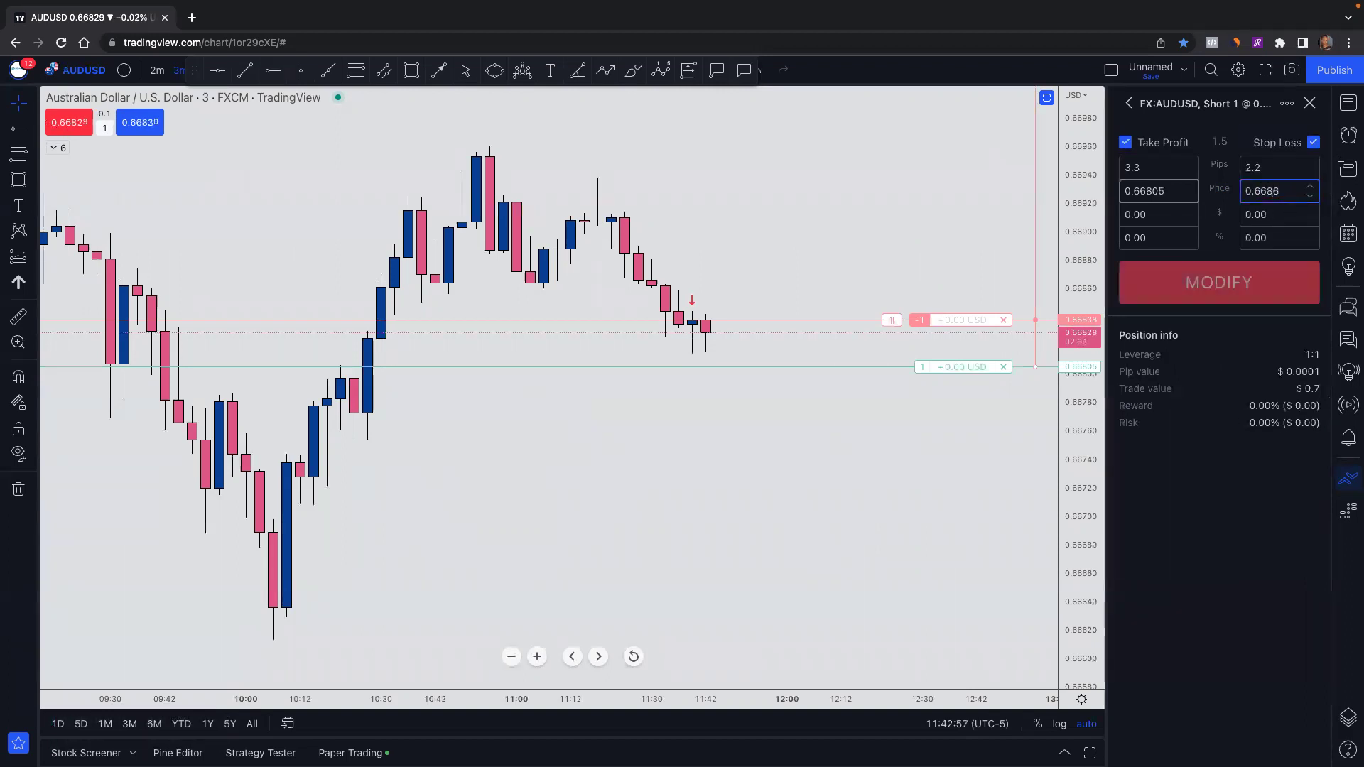
left_click(1240, 278)
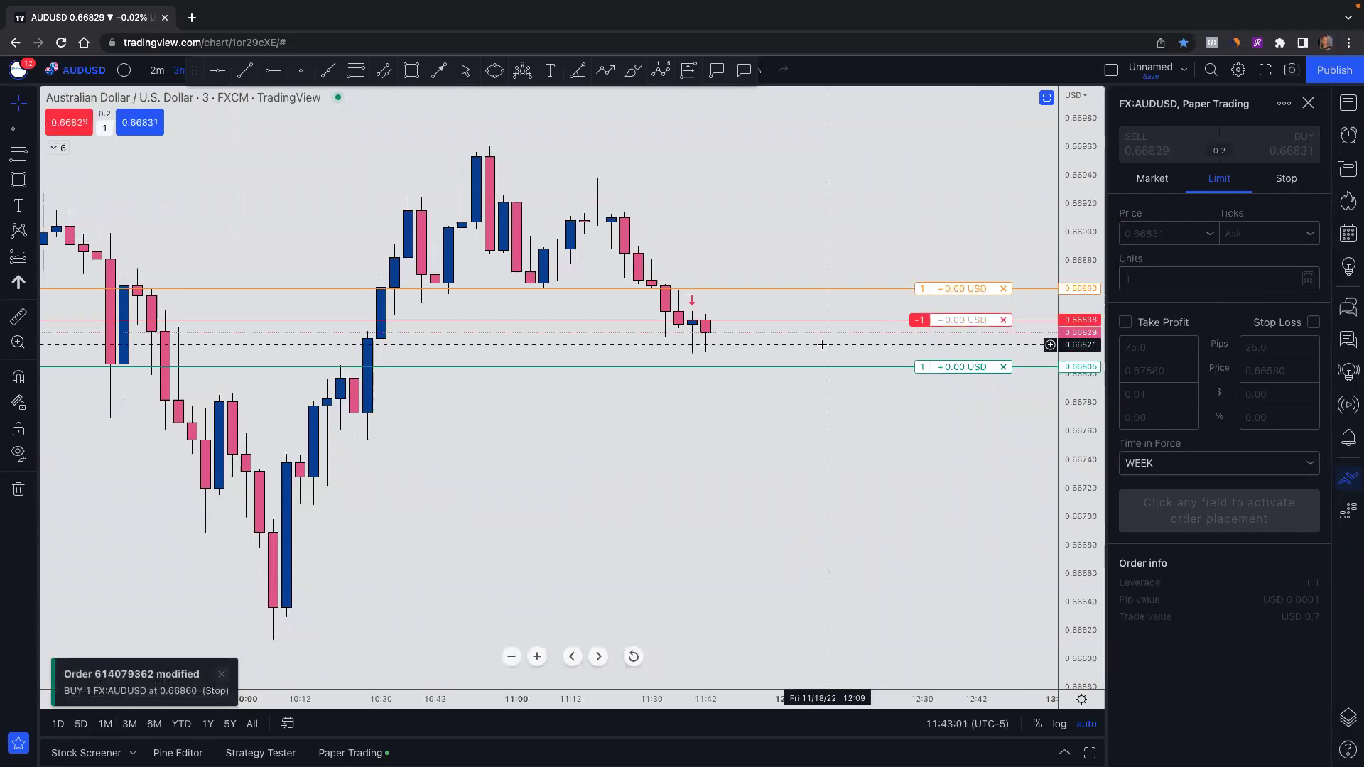
scroll(828, 298, "down", 2)
left_click(1307, 105)
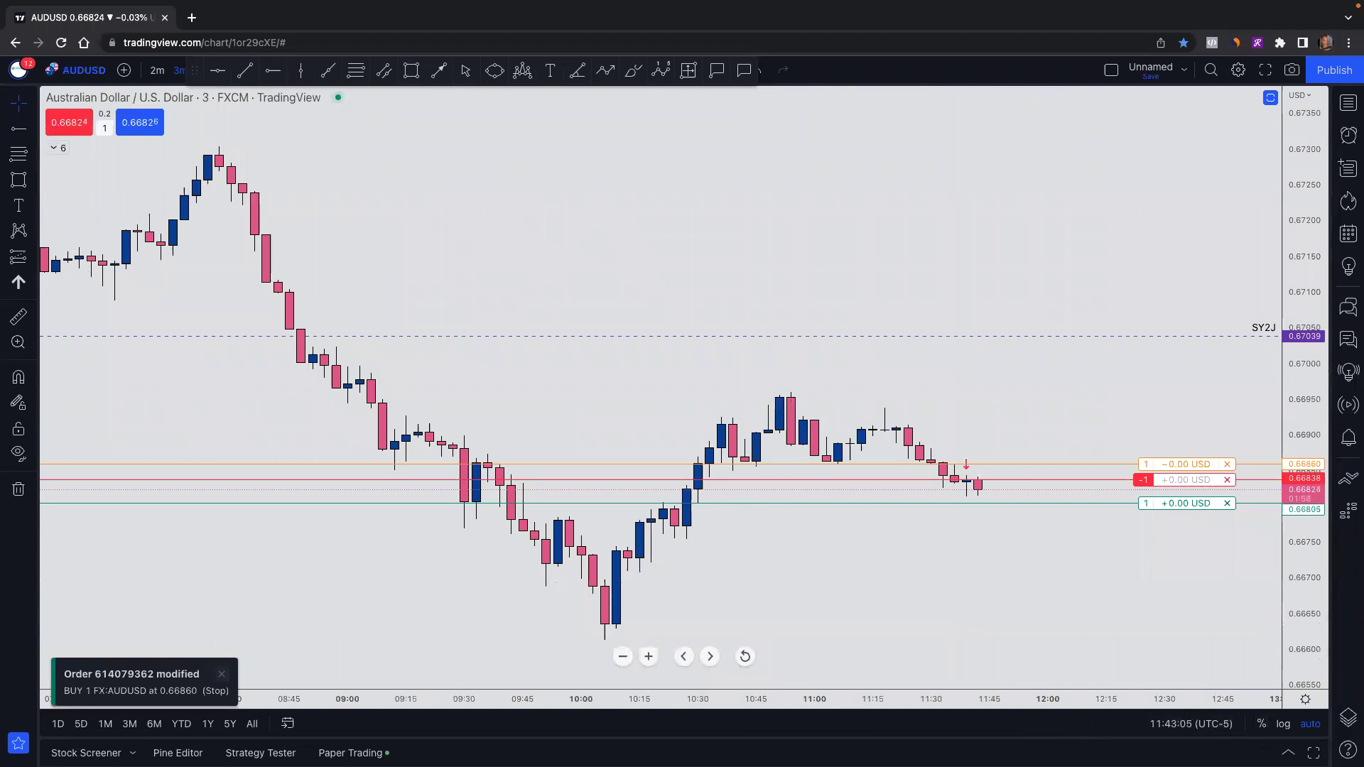
Show the maximized Paper Trading Positions list with the AUDUSD short's 0.66805/0.66860 brackets
left_click(350, 753)
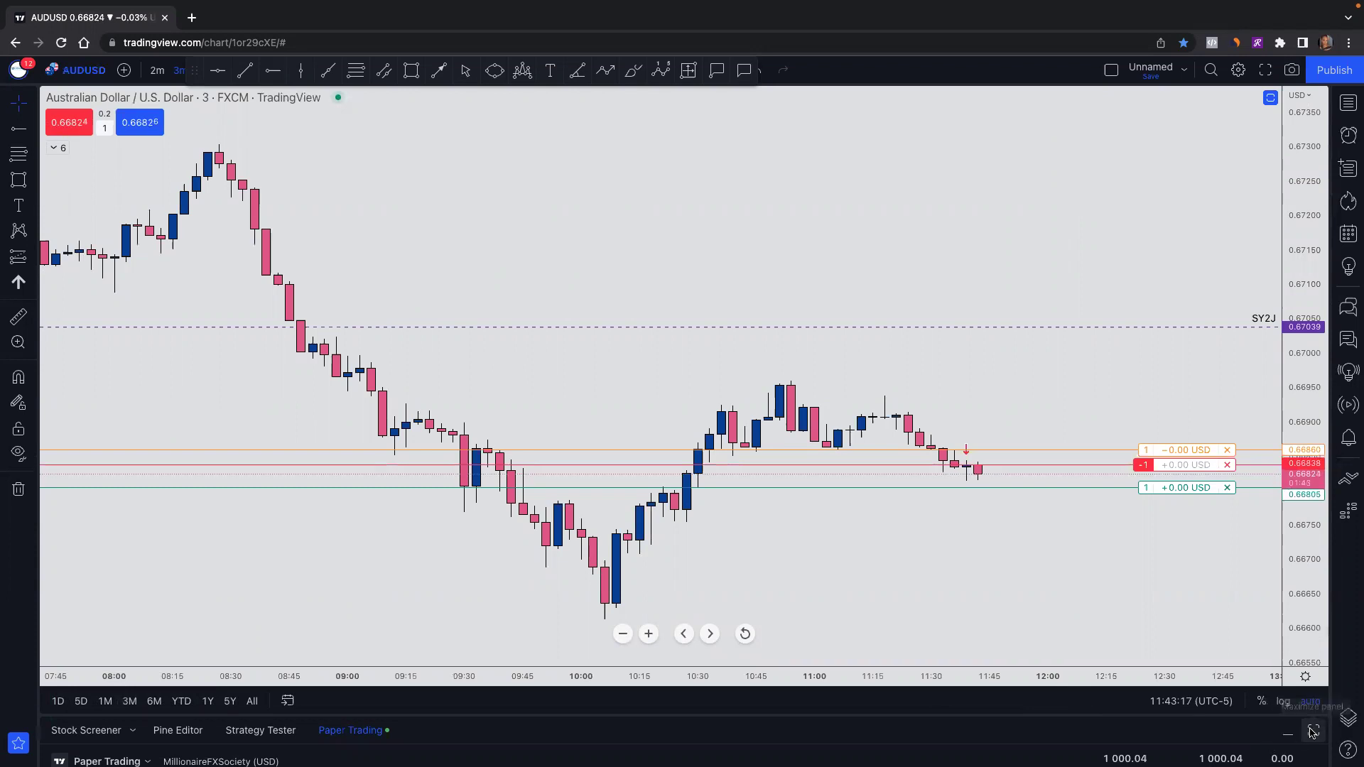
left_click(1312, 732)
left_click(62, 131)
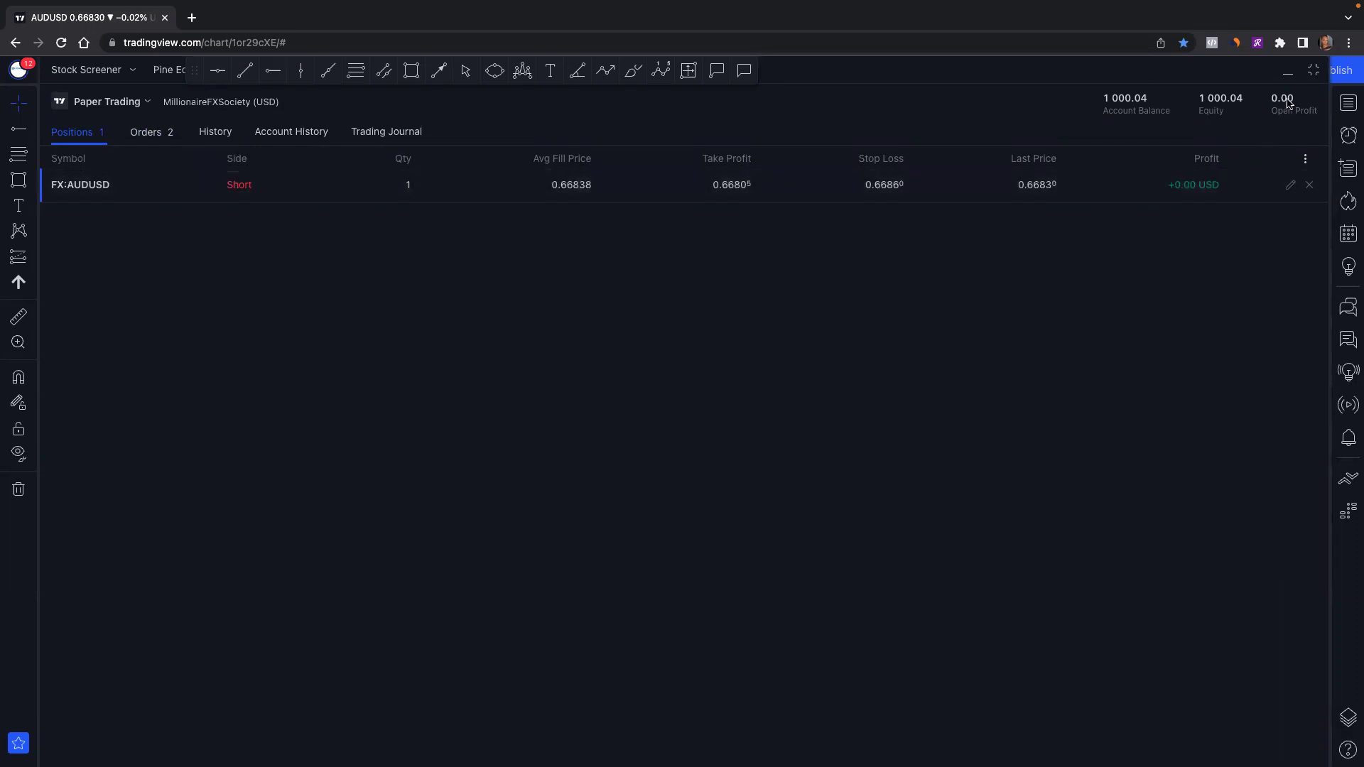
Close the AUDUSD short from the chart, filled at 0.66832, cancelling both brackets
left_click(1285, 70)
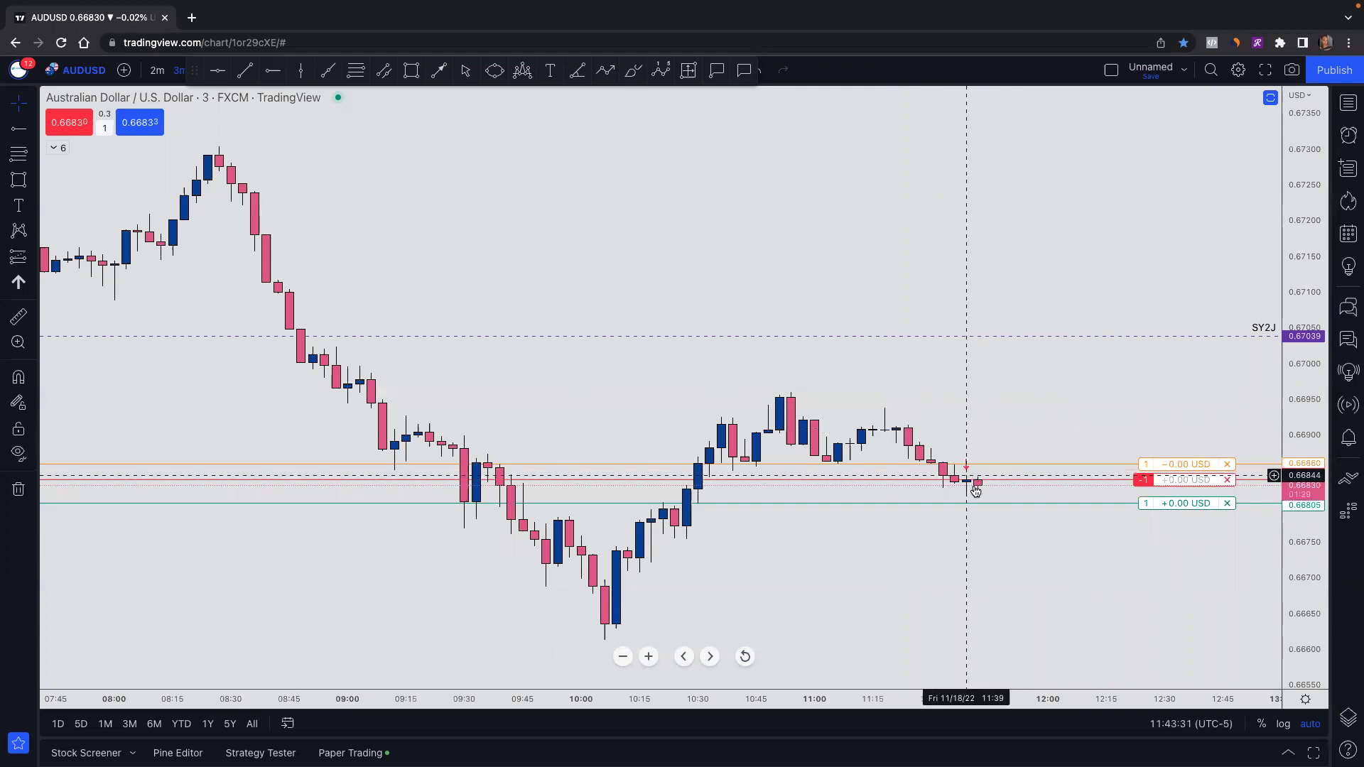
left_click(1226, 481)
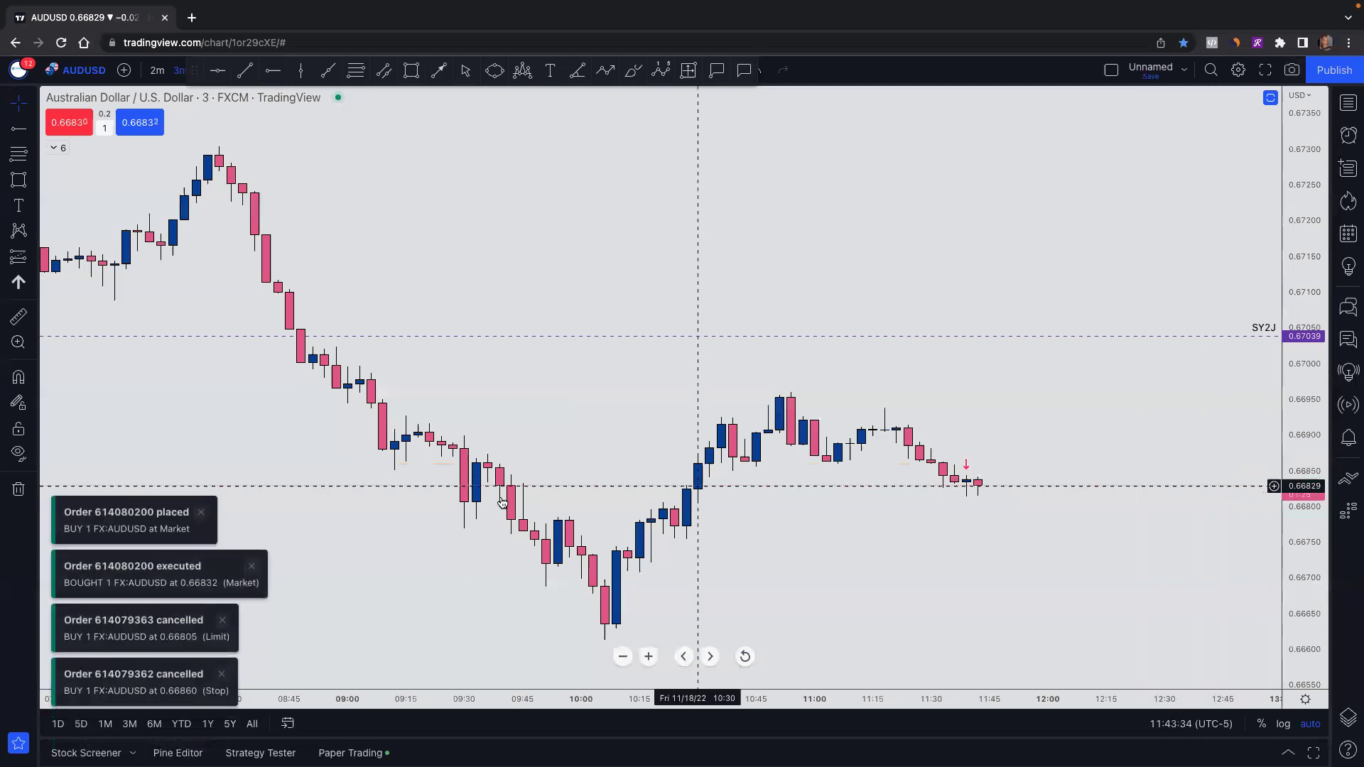